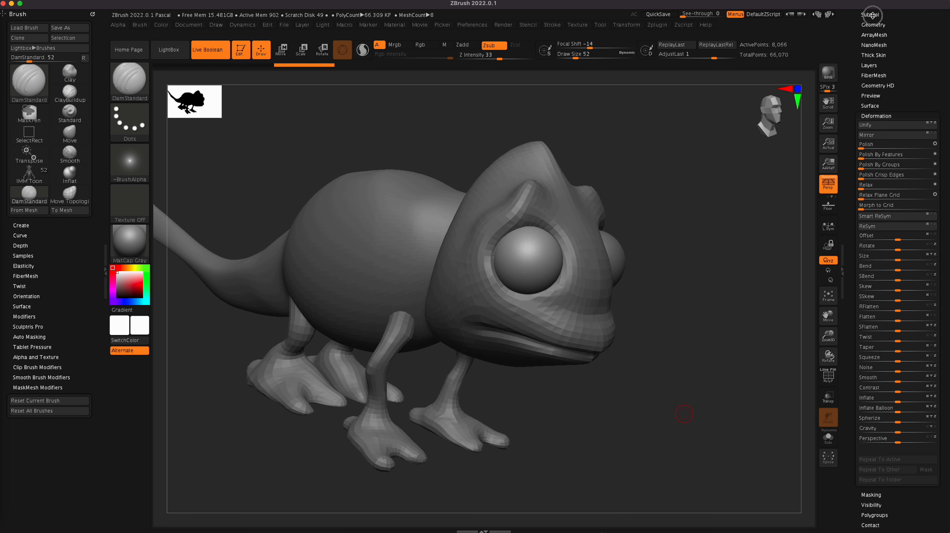
Make the head the active subtool for sculpting
left_click_drag(860, 91, 861, 42)
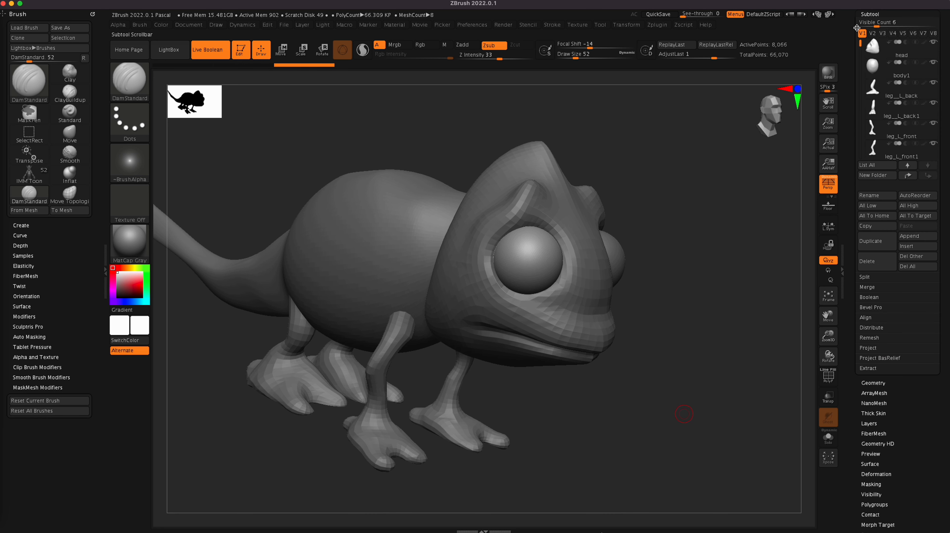
left_click(463, 314, "alt")
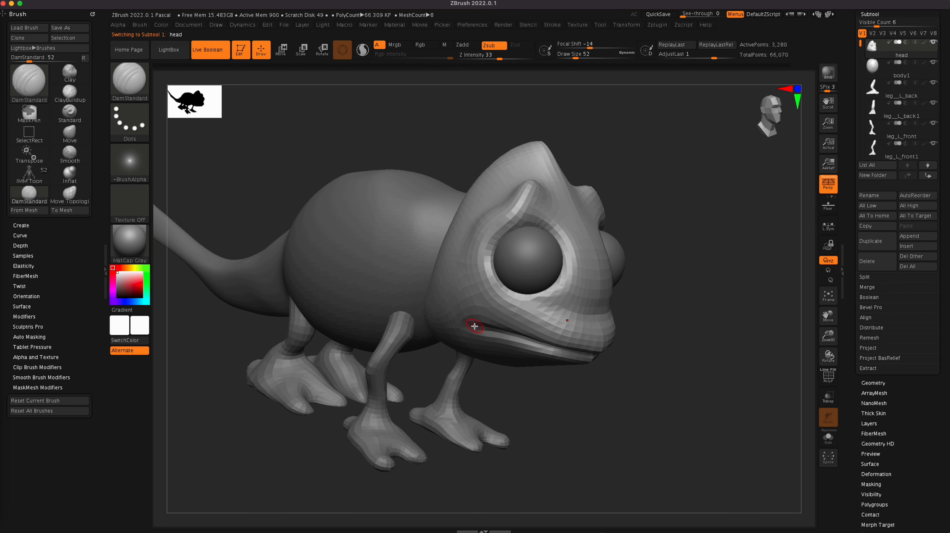
left_click_drag(676, 368, 670, 340)
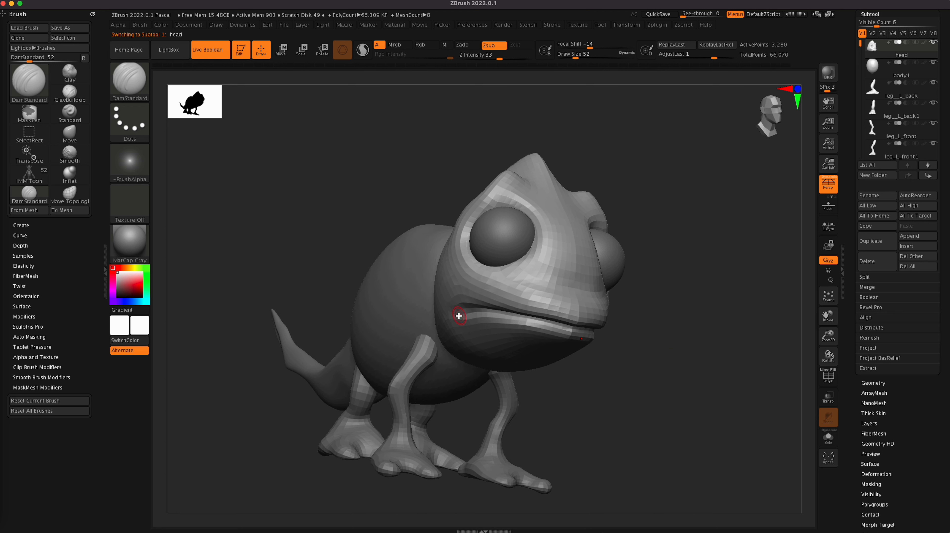
Reshape the mouth corner, cheek and lower jaw of the head with the Move brush at draw size 188
key("b")
key("m")
key("v")
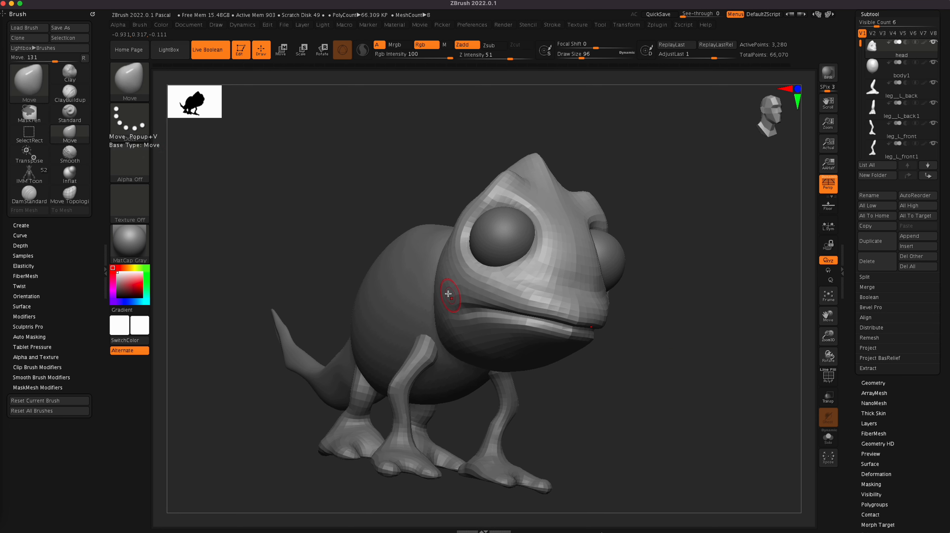
key("bracketright")
key("bracketright")
key("bracketright")
key("bracketright")
key("bracketright")
key("bracketright")
left_click_drag(453, 308, 438, 308)
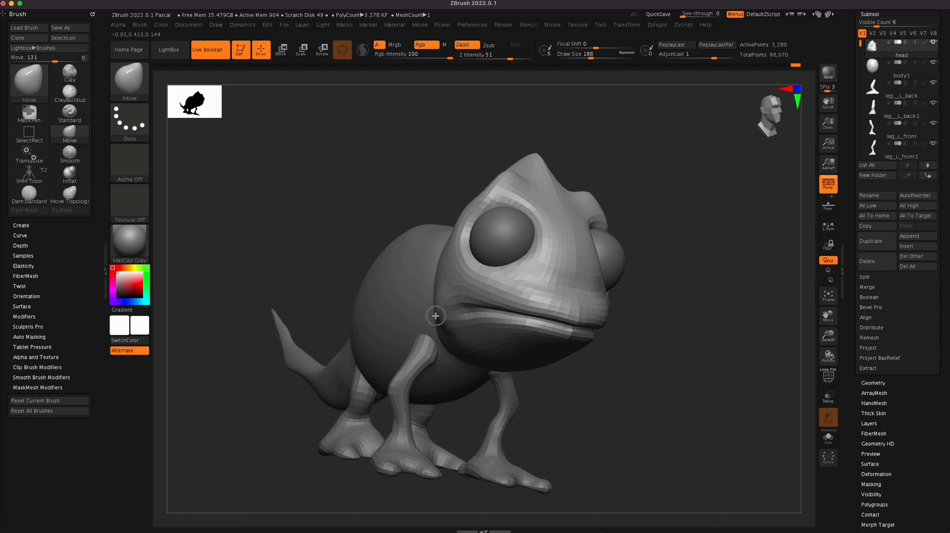
mouse_move(445, 332)
left_mouse_down()
mouse_move(439, 296)
mouse_move(446, 334)
left_mouse_up()
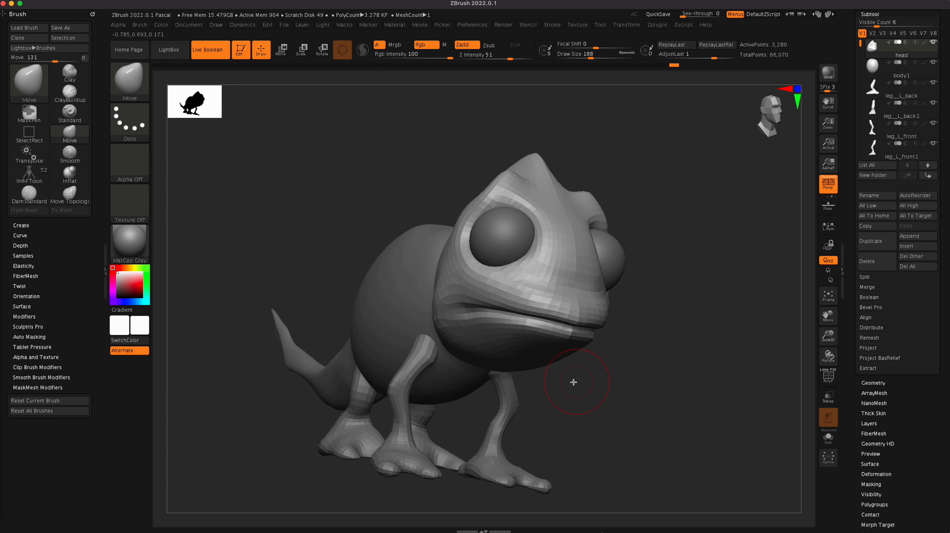
left_click_drag(464, 359, 470, 346)
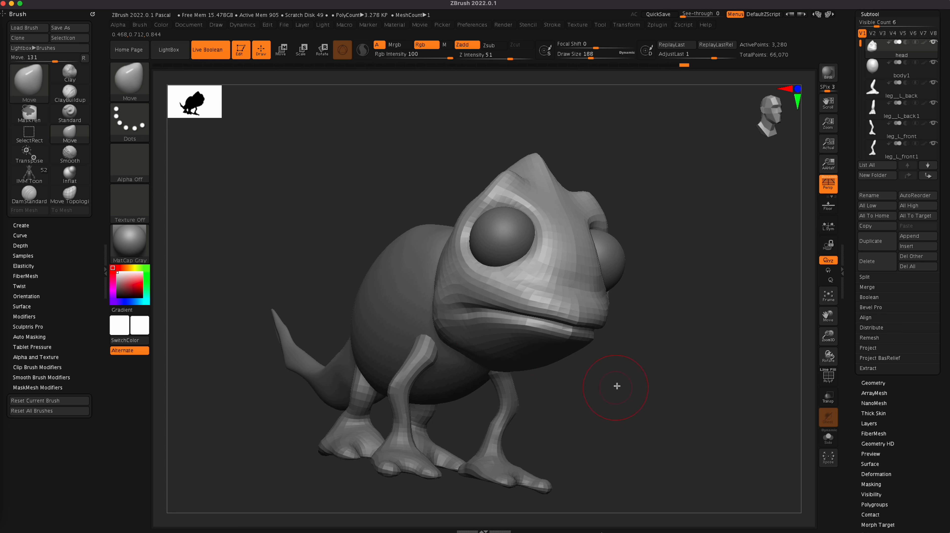
Subdivide the head mesh twice to reach subdivision level 3
left_click(880, 383)
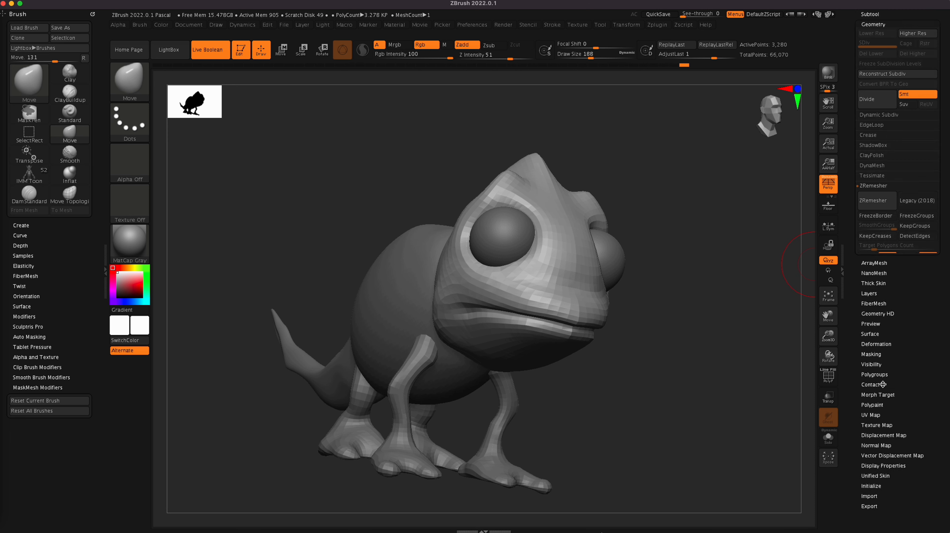
left_click(872, 101)
left_click(872, 101)
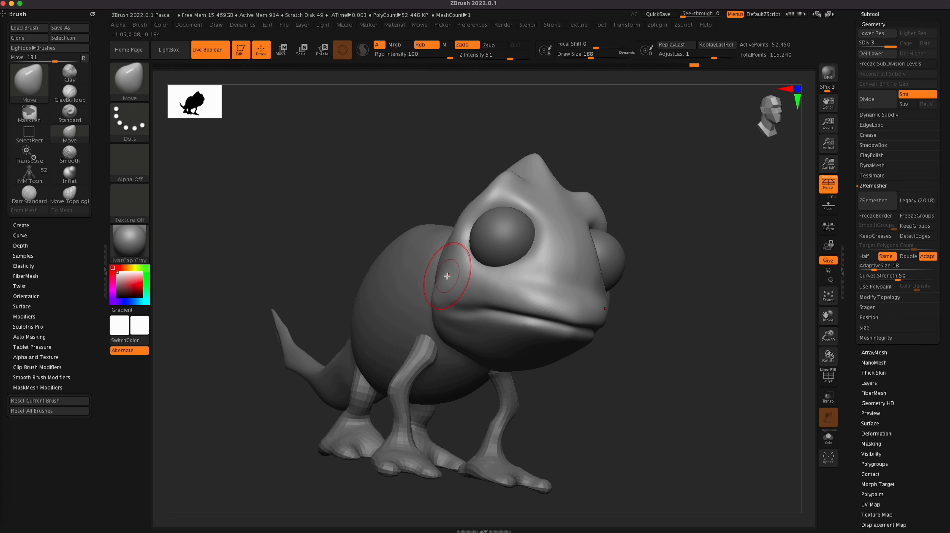
Refine the mouth corners and jaw sides with the Move brush, working from side, front and low views
left_click_drag(455, 306, 457, 305)
left_click_drag(659, 389, 697, 384)
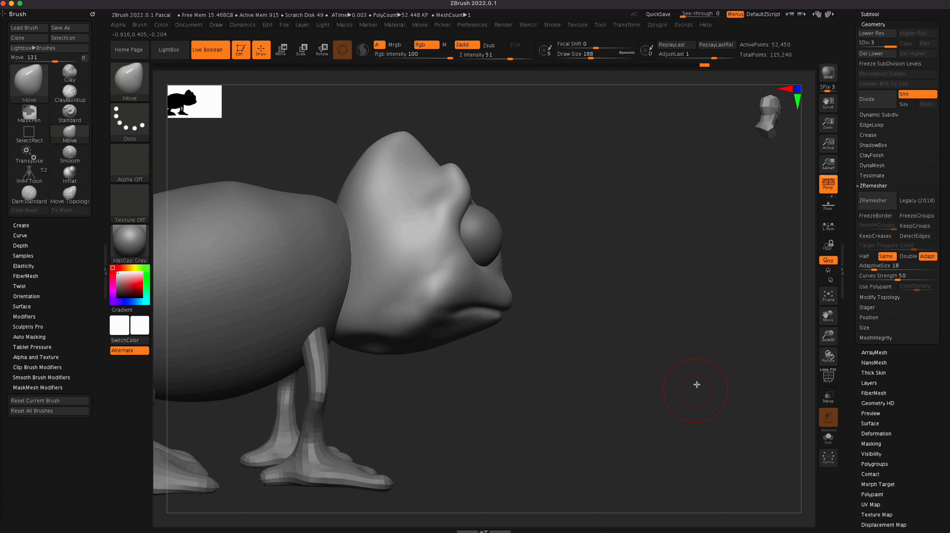
left_click_drag(450, 315, 457, 321)
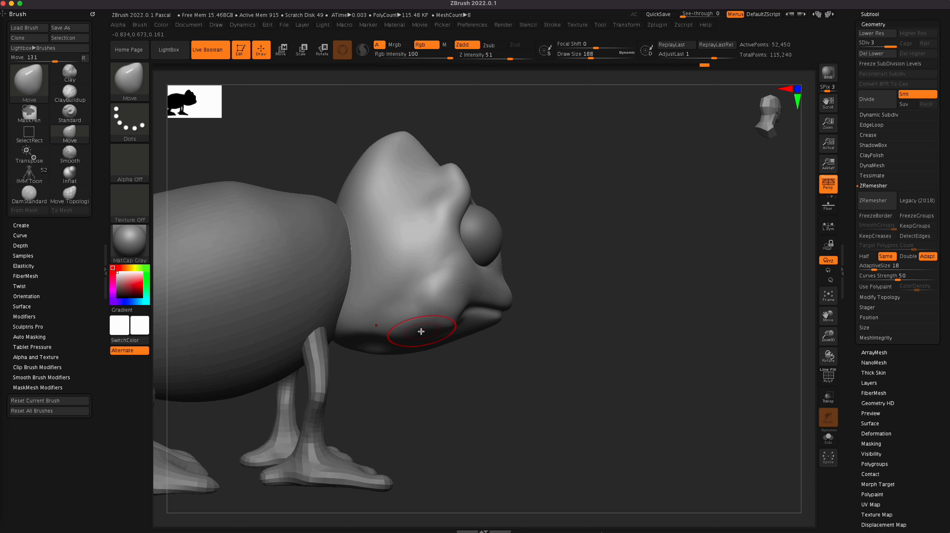
mouse_move(612, 389)
left_mouse_down()
mouse_move(556, 403)
mouse_move(570, 400)
left_mouse_up()
left_click_drag(633, 411, 611, 417)
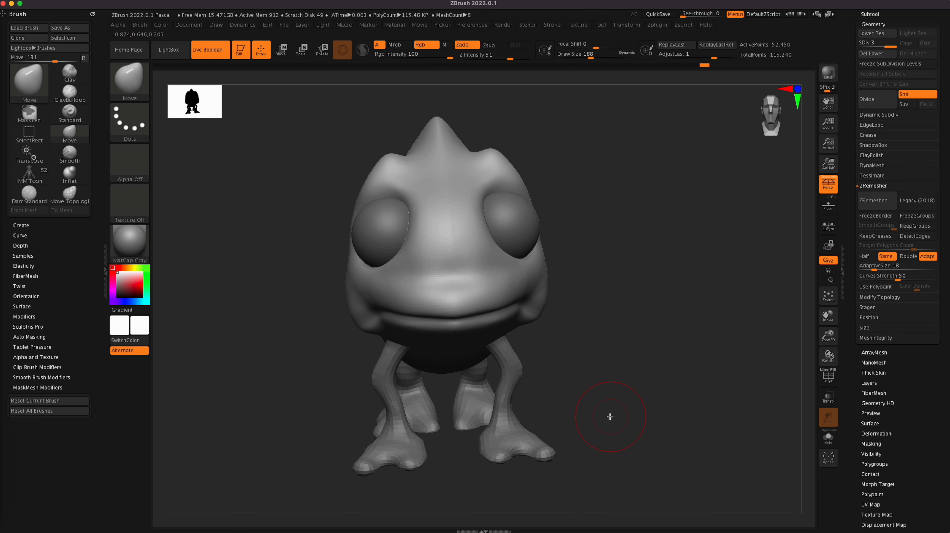
left_click_drag(596, 346, 596, 323)
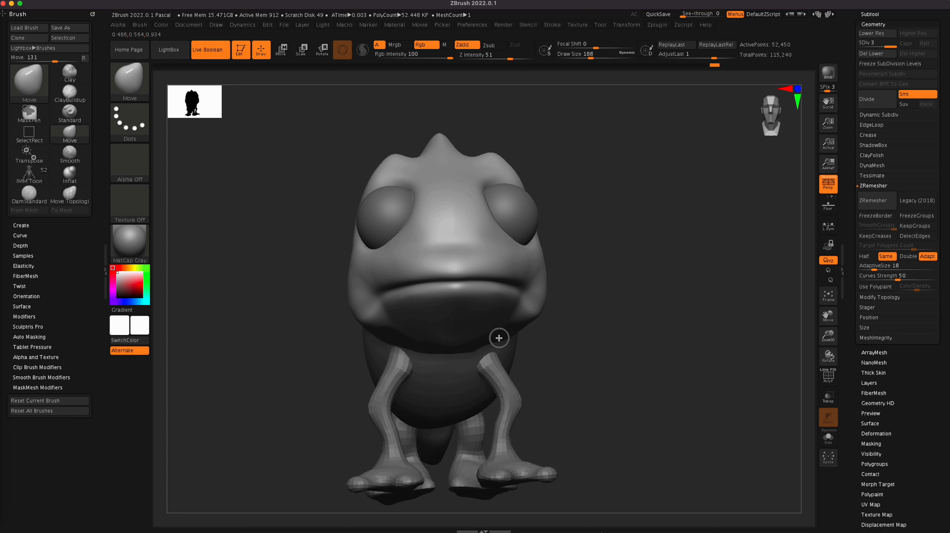
key("shift")
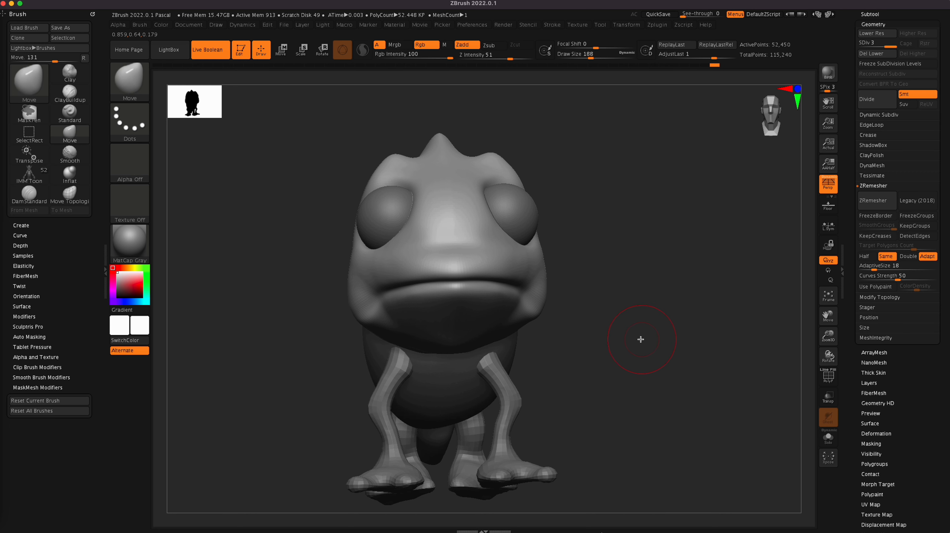
Open the chameleon reference image Screenshot 2022-04-10 at 20.25.19 from Finder, enlarge it, move it off the canvas and return to ZBrush
left_click(1, 14)
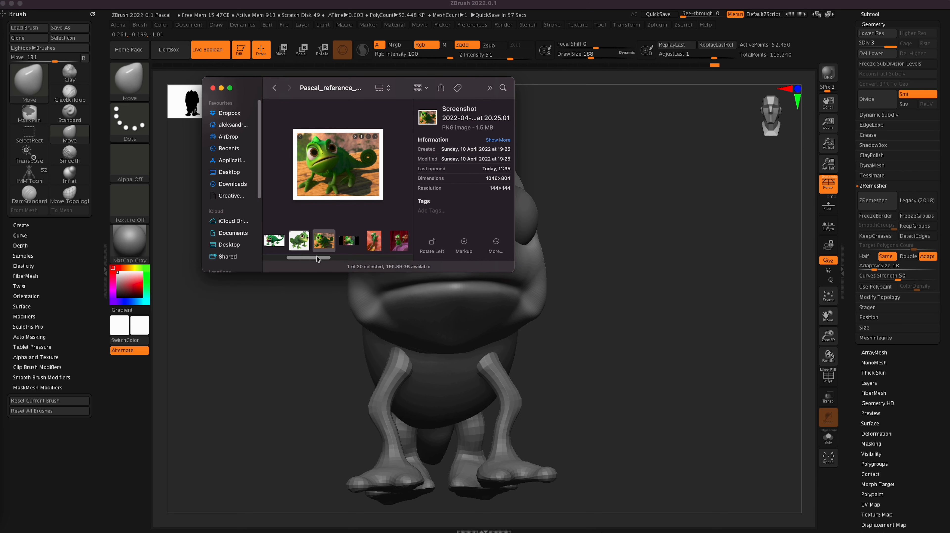
scroll(319, 260, "right", 3)
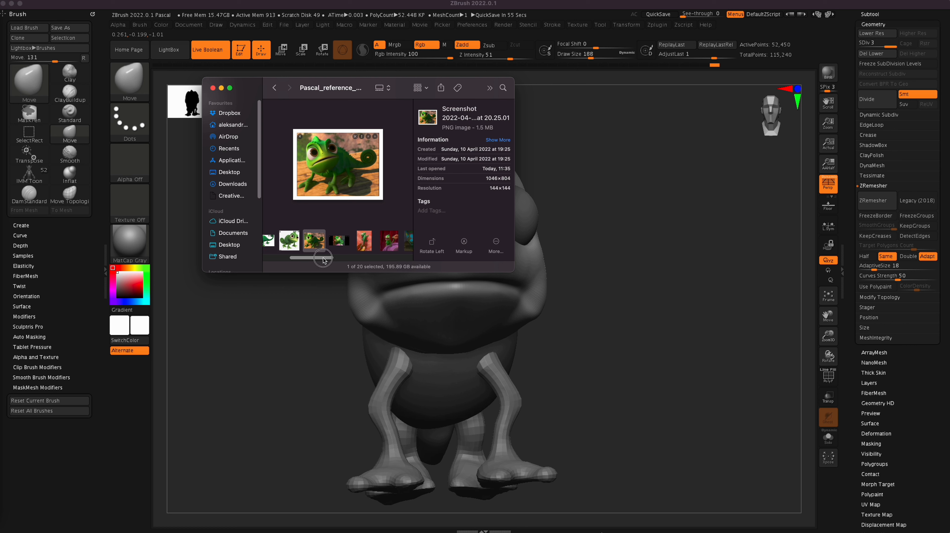
left_click(333, 245)
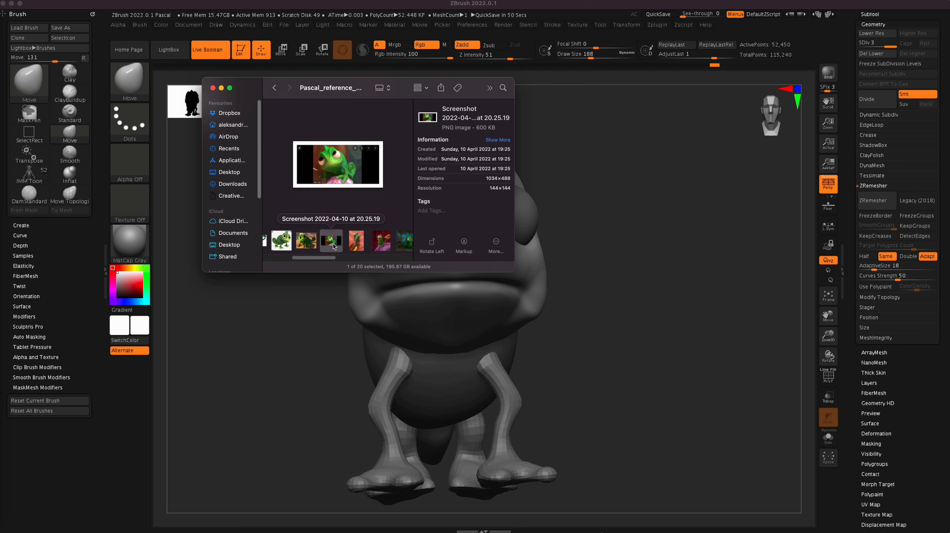
double_click(333, 242)
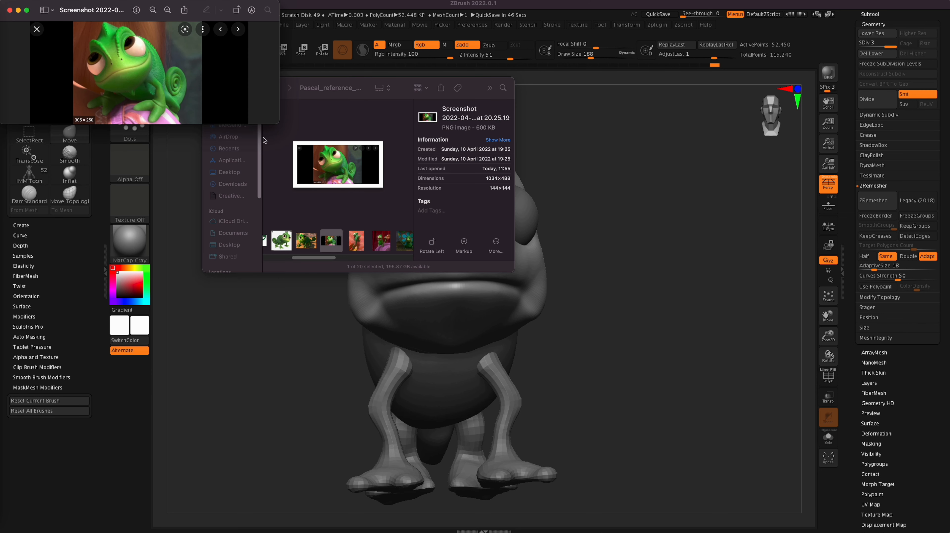
left_click_drag(276, 121, 349, 273)
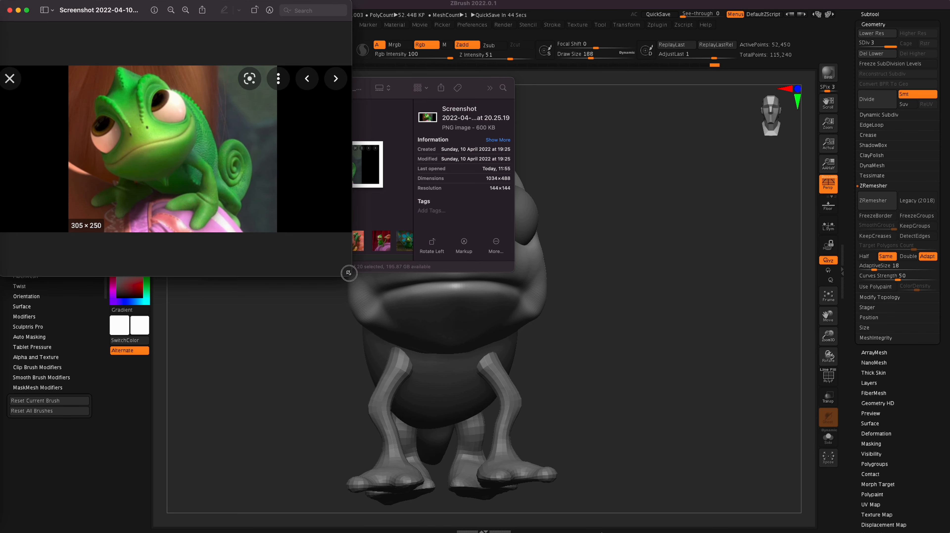
left_click_drag(128, 15, 704, 1)
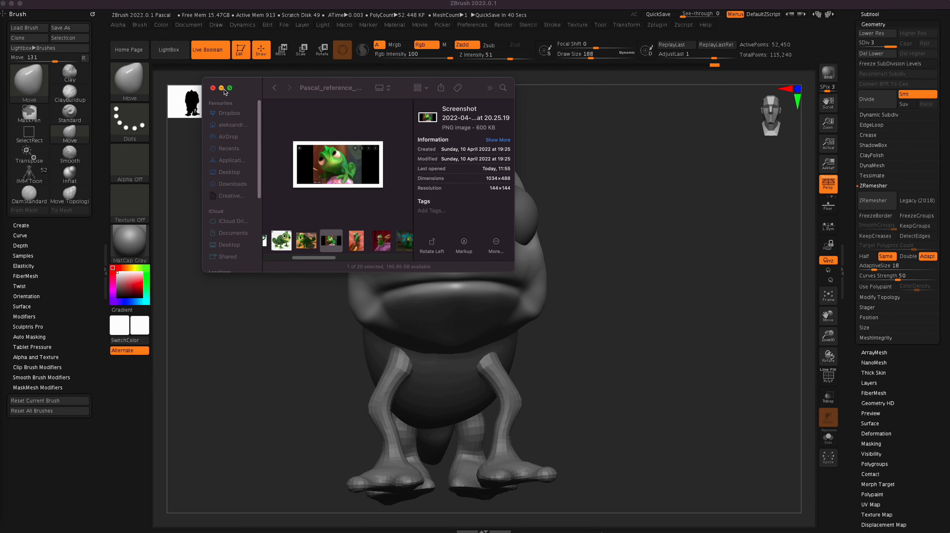
left_click(223, 89)
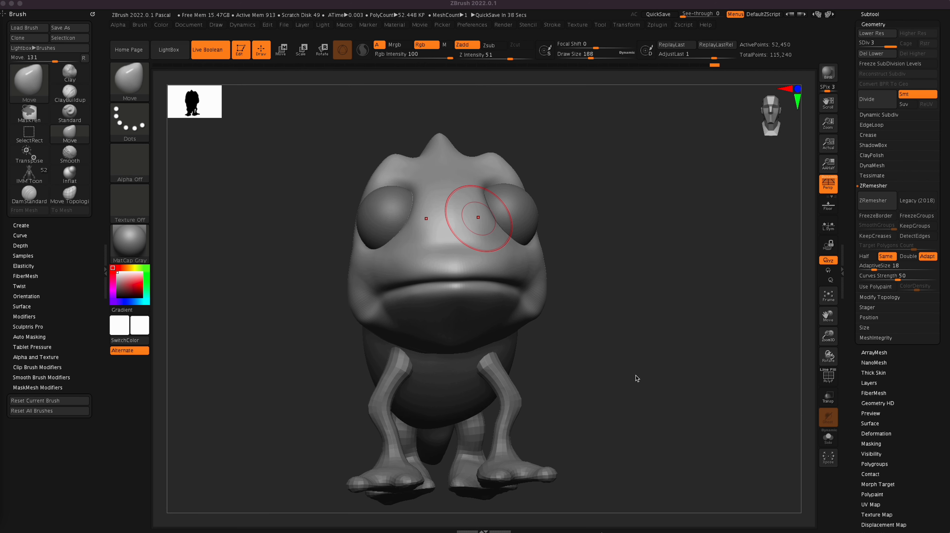
left_click(605, 343)
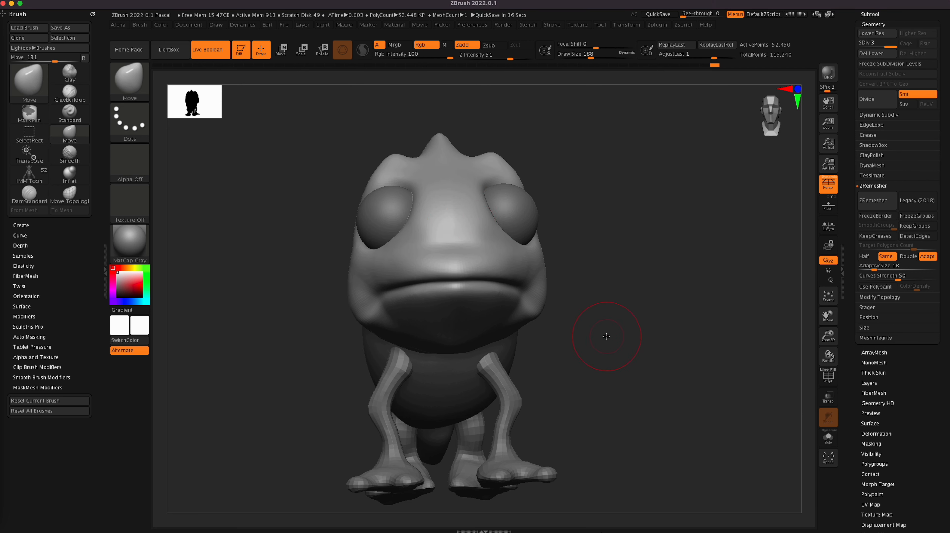
Smooth the surface under the chin of the head
mouse_move(606, 336)
left_mouse_down()
mouse_move(619, 331)
mouse_move(575, 342)
mouse_move(579, 314)
mouse_move(569, 329)
mouse_move(571, 312)
mouse_move(559, 304)
mouse_move(579, 280)
left_mouse_up()
mouse_move(450, 329)
left_mouse_down("shift")
mouse_move(449, 306)
mouse_move(423, 339)
mouse_move(485, 331)
left_mouse_up("shift")
mouse_move(662, 316)
left_mouse_down()
mouse_move(656, 381)
mouse_move(655, 358)
left_mouse_up()
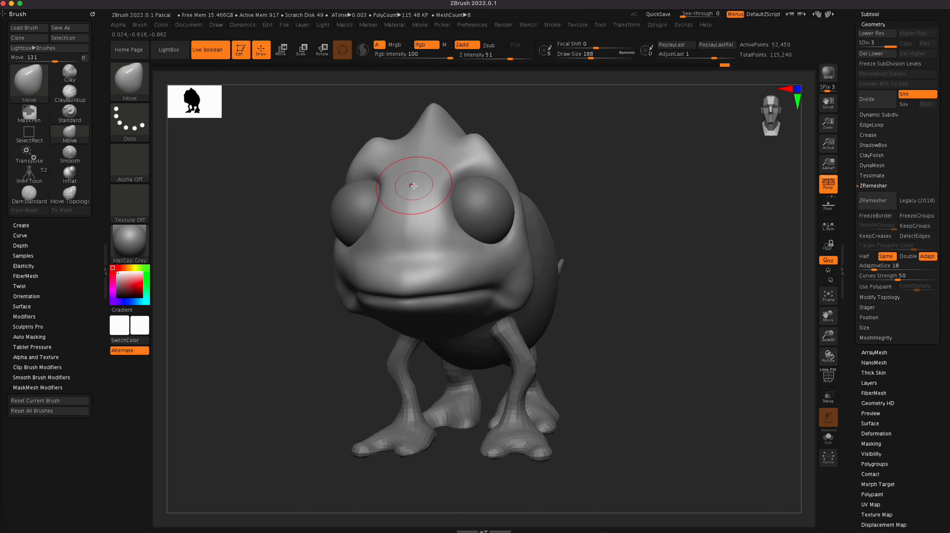
Build up symmetric vertical ridges between the eyes with ClayBuildup at draw size 108, and smooth them into the forehead and snout
key("b")
key("c")
key("b")
key("bracketleft")
key("bracketleft")
key("bracketleft")
key("bracketleft")
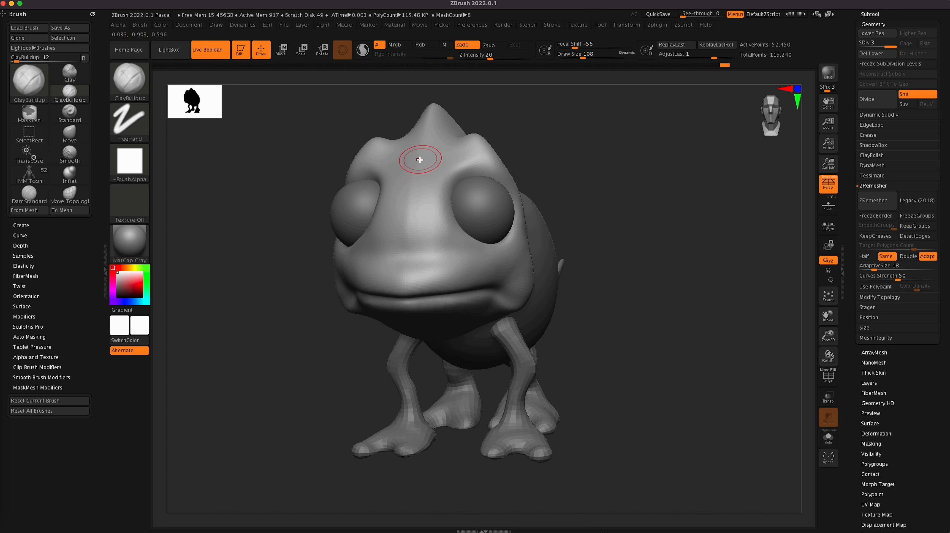
mouse_move(411, 167)
left_mouse_down()
mouse_move(414, 143)
mouse_move(405, 243)
mouse_move(400, 207)
mouse_move(440, 153)
mouse_move(423, 180)
mouse_move(418, 221)
left_mouse_up()
left_click_drag(437, 155, 417, 223)
mouse_move(438, 145)
left_mouse_down("shift")
mouse_move(425, 208)
mouse_move(433, 161)
left_mouse_up("shift")
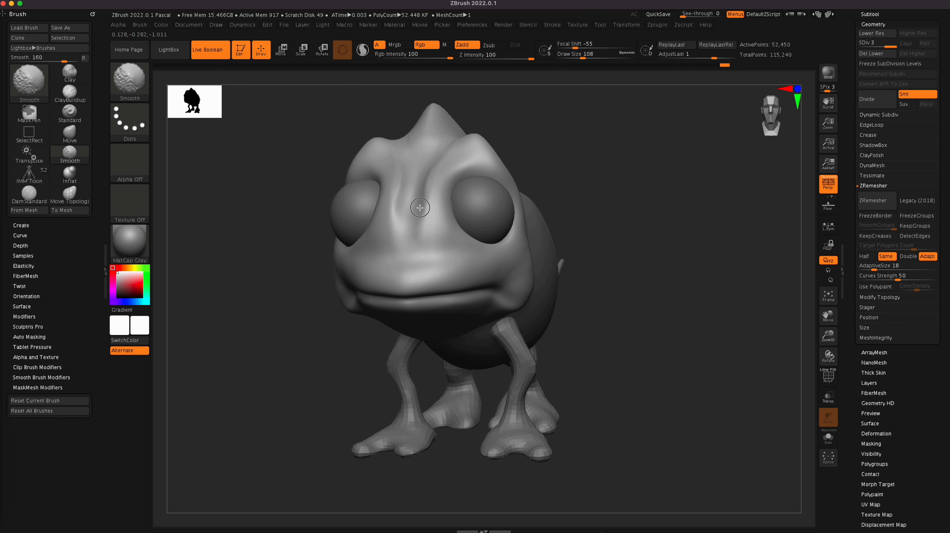
left_click_drag(401, 231, 399, 255)
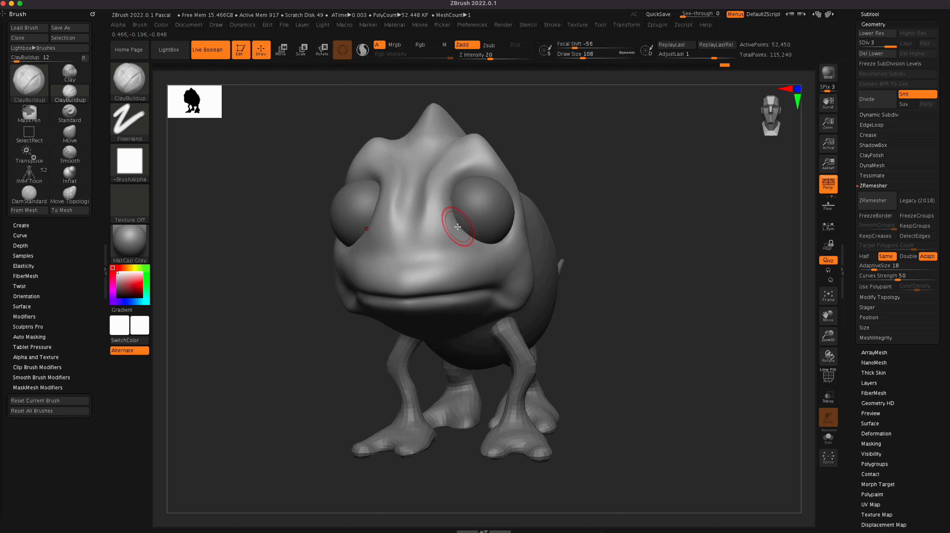
Adjust the inner lower rims of the eye sockets with the Move brush at draw size 108 and smooth them
key("b")
key("m")
key("v")
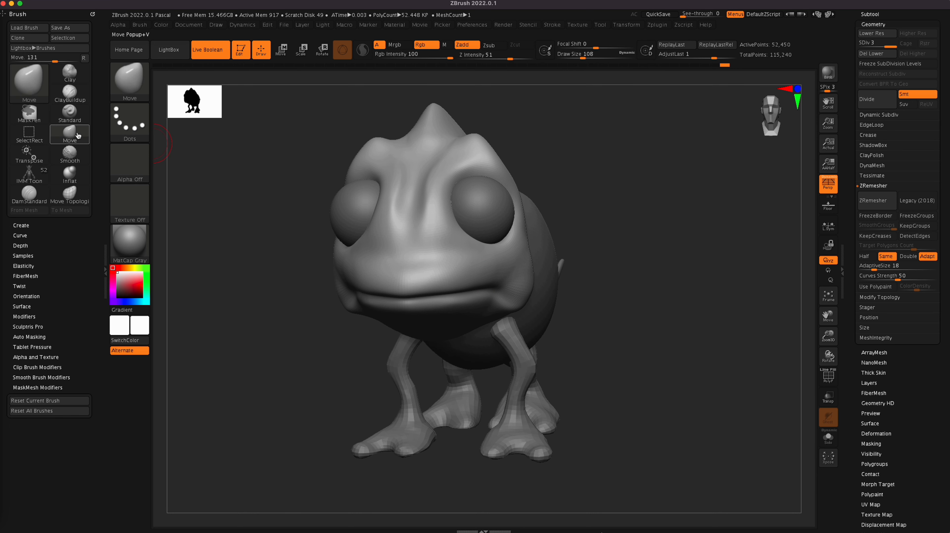
left_click_drag(455, 242, 461, 244)
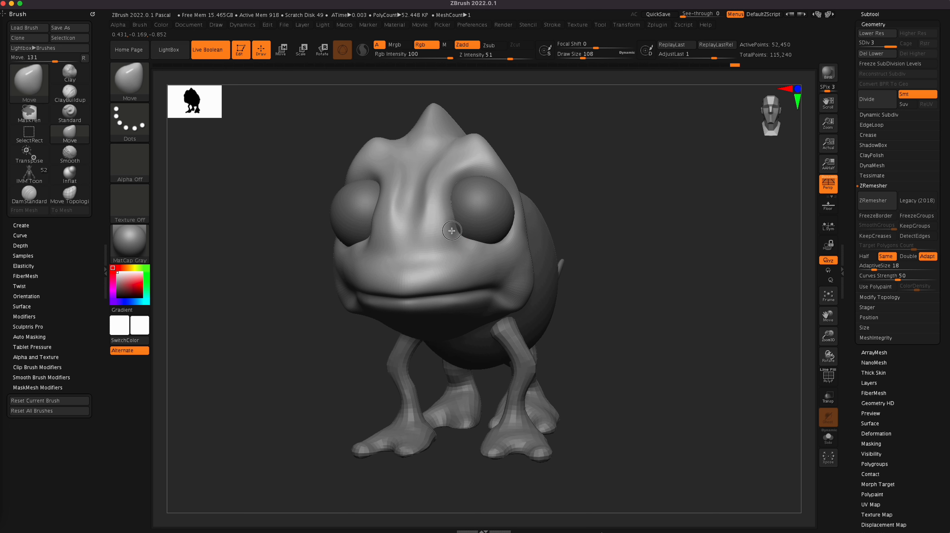
mouse_move(455, 220)
left_mouse_down("shift")
mouse_move(453, 212)
mouse_move(460, 230)
mouse_move(486, 239)
left_mouse_up("shift")
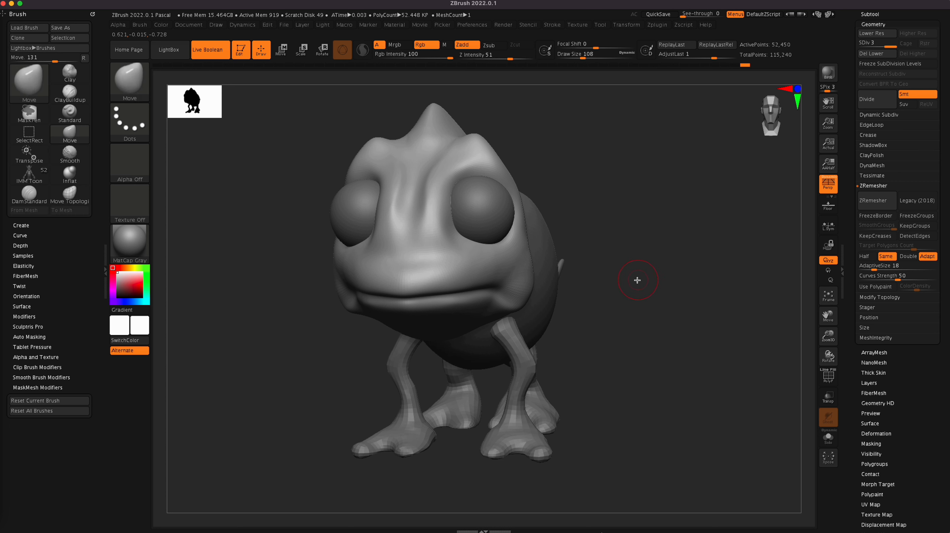
left_click_drag(637, 280, 636, 302)
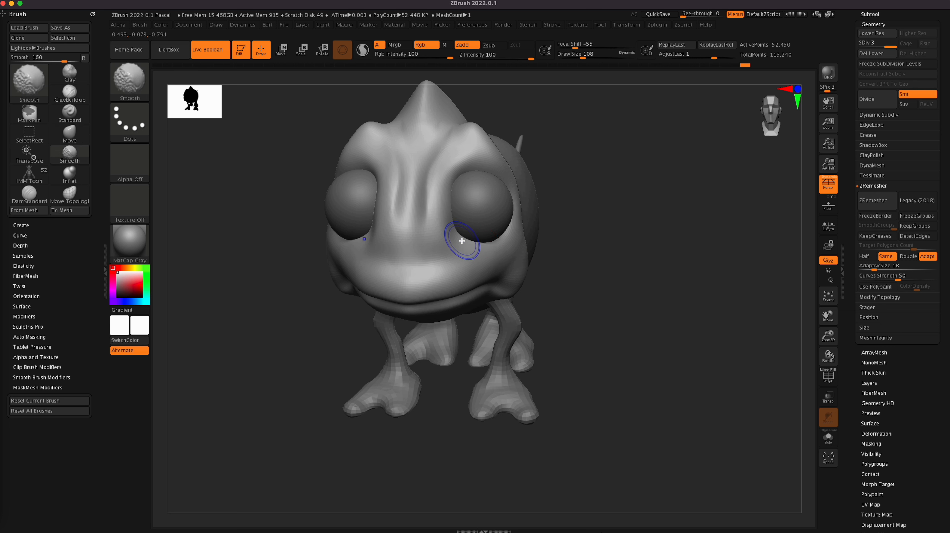
Fit the upper rims of the eye sockets closer around the eyeballs with the Move brush at draw size 64
left_click(70, 91)
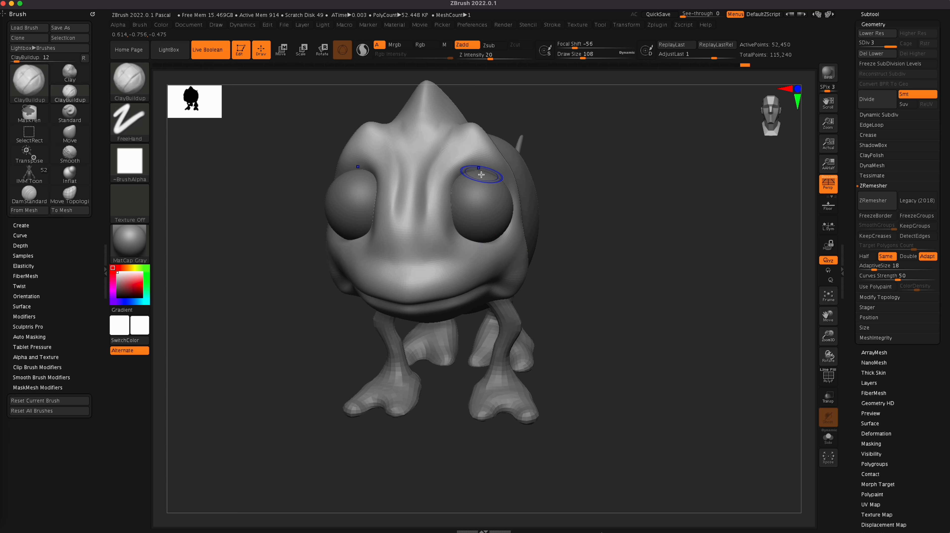
key("b")
key("m")
key("v")
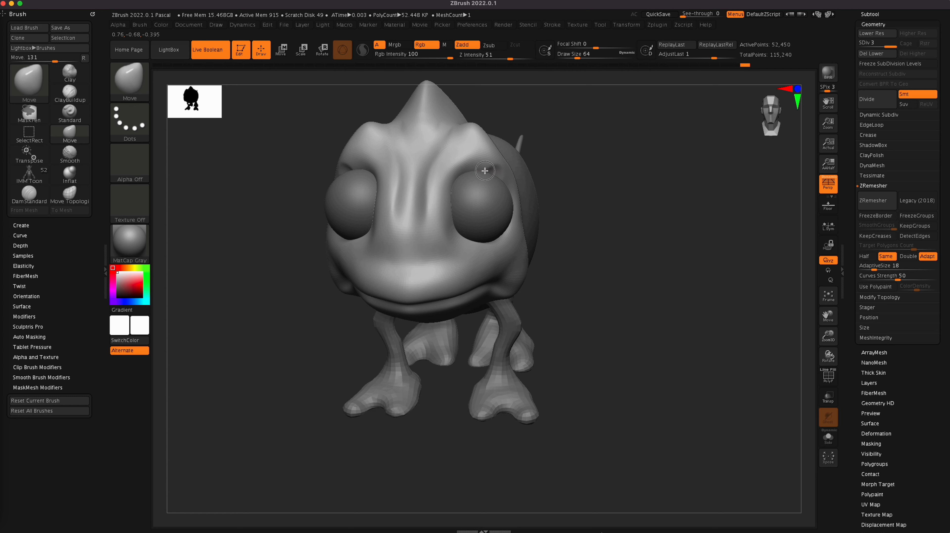
key("ctrl")
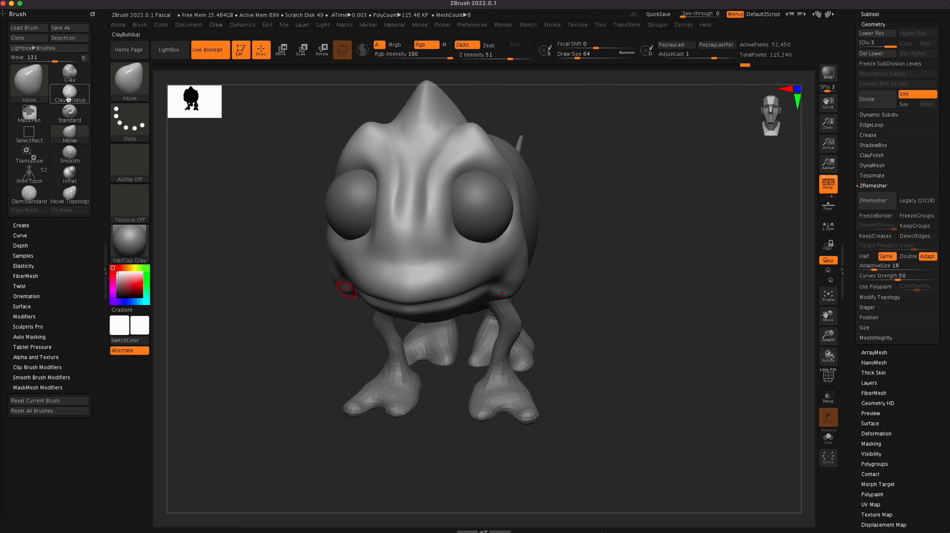
Switch to the Standard brush and set the draw size to 80 for work on the side of the head
left_click(70, 112)
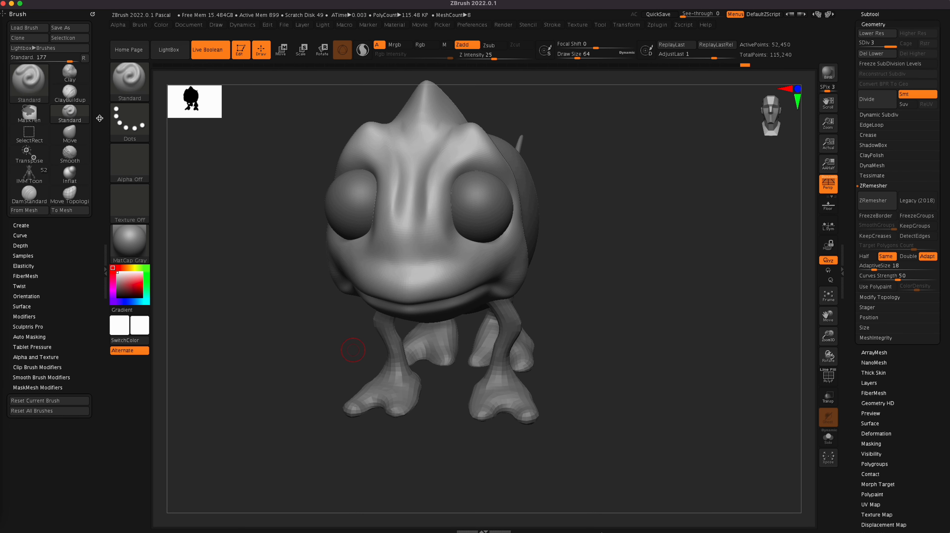
key("b")
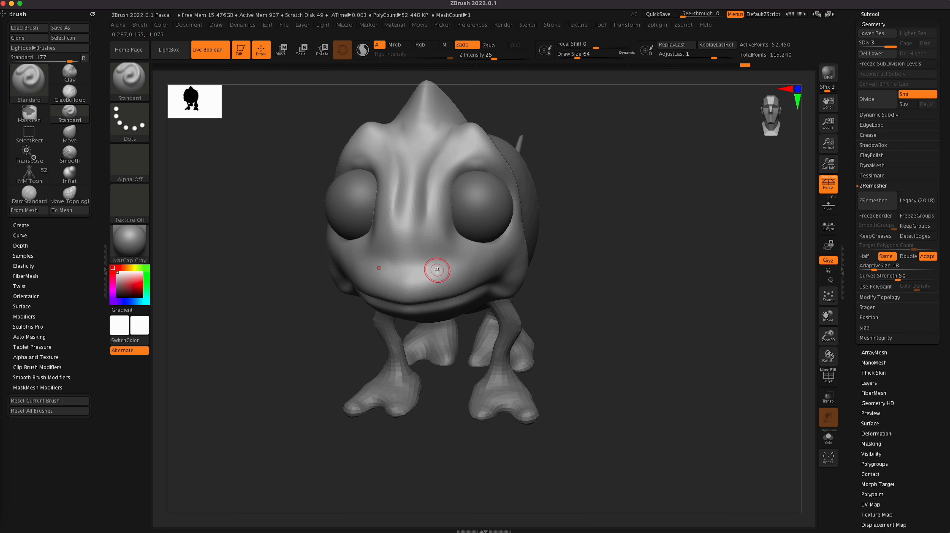
key("[")
key("]")
key("]")
left_click(71, 95)
left_click(71, 96)
left_click(71, 96)
left_click(71, 96)
mouse_move(648, 367)
left_mouse_down()
mouse_move(633, 361)
mouse_move(657, 367)
left_mouse_up()
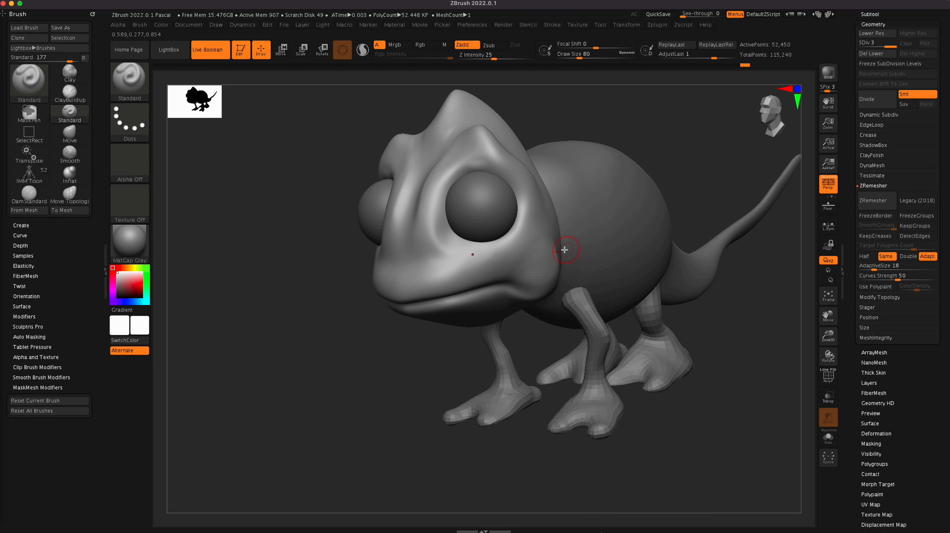
Build up the cheek behind the mouth corner at draw size 80, alternating between the ClayBuildup and Standard brushes
key("b")
key("c")
key("b")
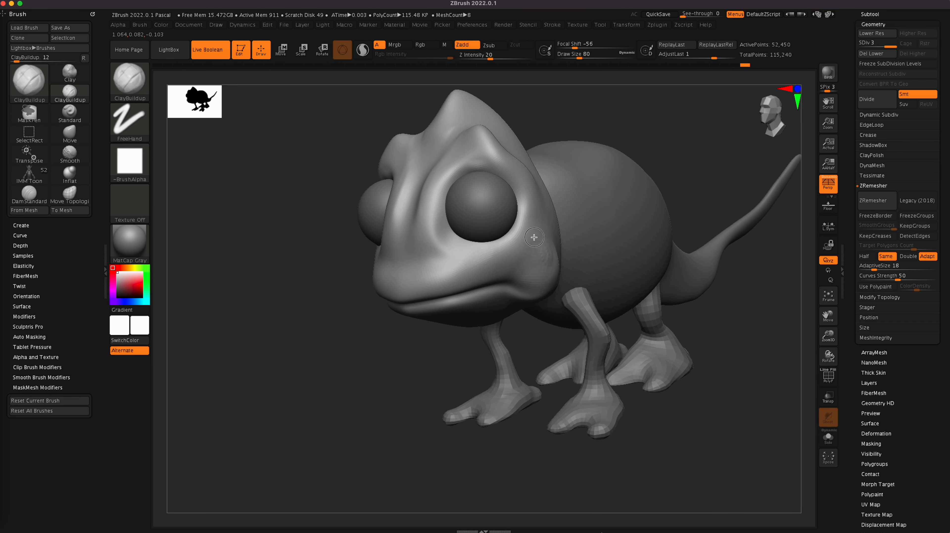
left_click_drag(549, 253, 551, 258)
key("b")
key("s")
key("t")
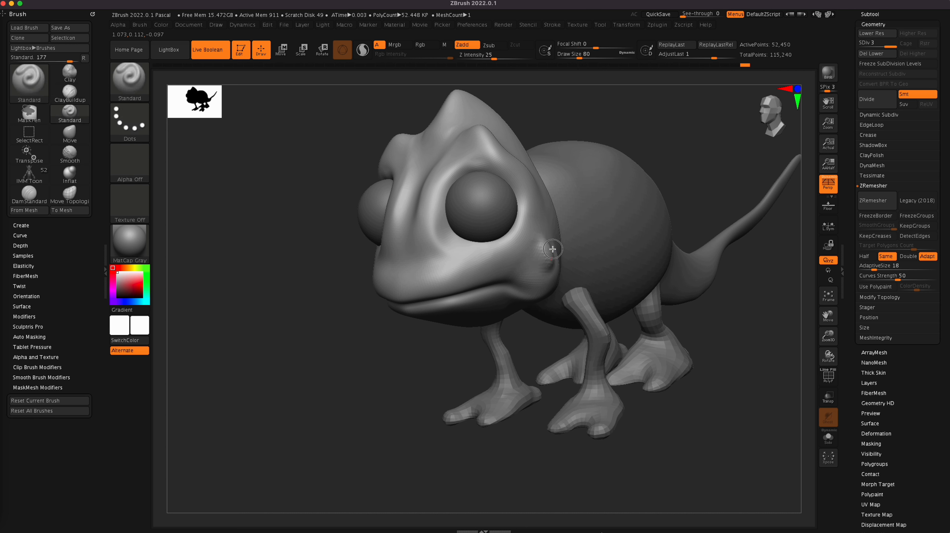
key("b")
key("c")
key("b")
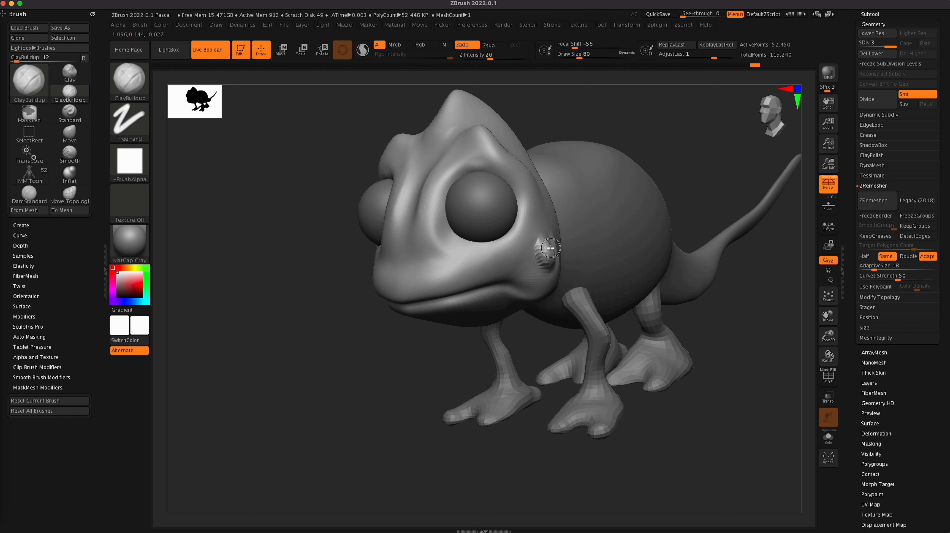
key("b")
key("s")
key("t")
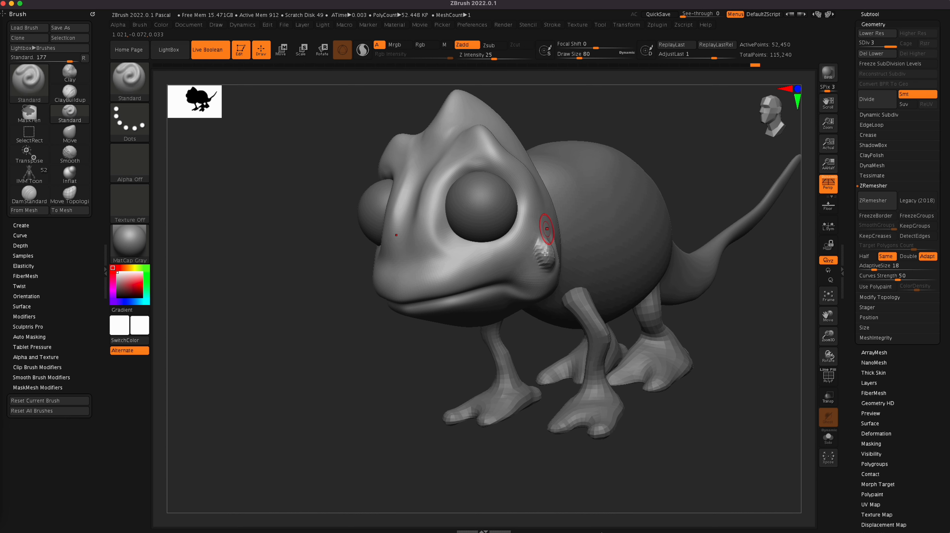
Rework the cheek volume behind the mouth corner with ClayBuildup and smooth it into the jaw
key("b")
key("c")
key("b")
key("b")
key("s")
key("t")
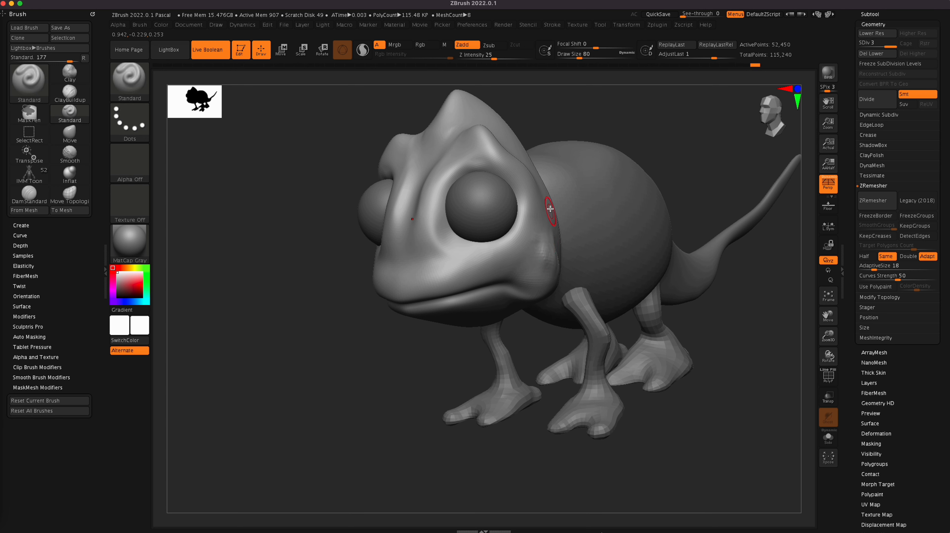
key("b")
key("c")
key("b")
key("b")
key("s")
key("t")
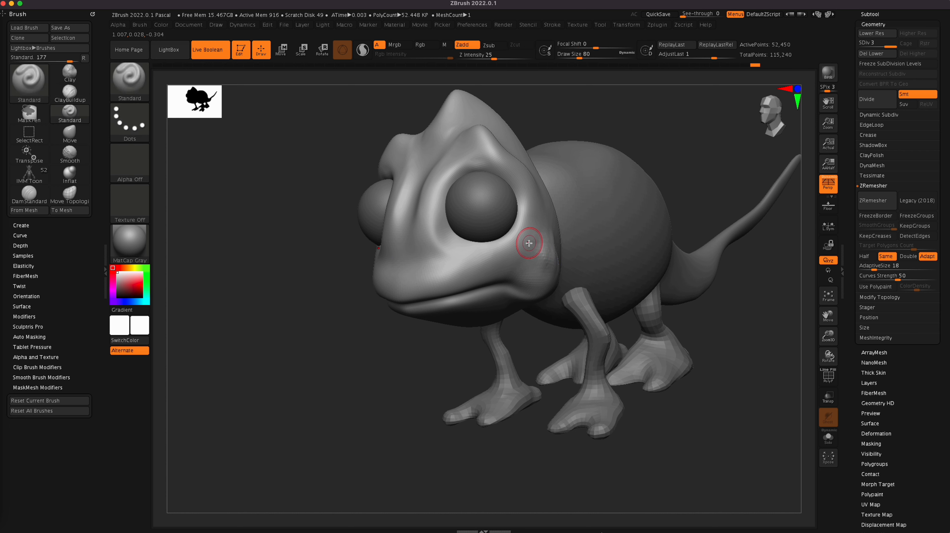
left_click(70, 154)
left_click(88, 171)
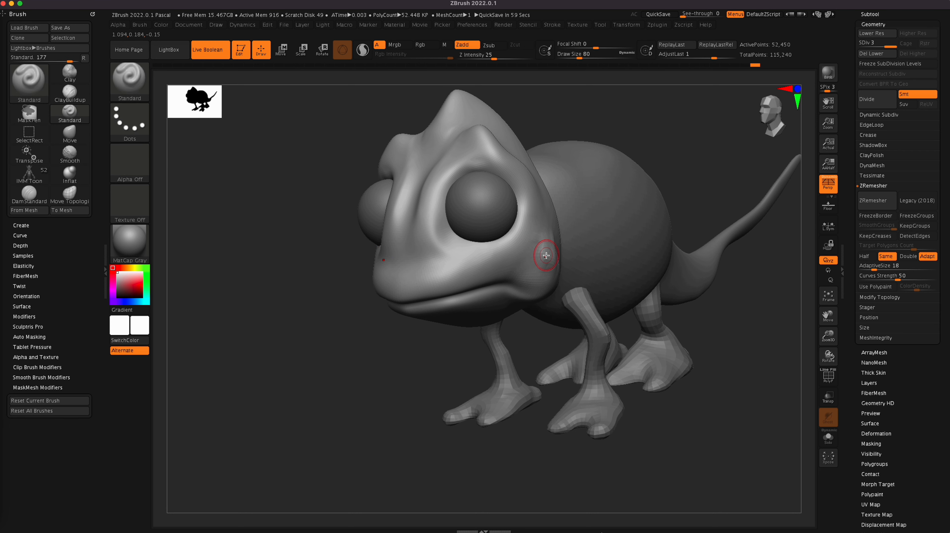
key("shift")
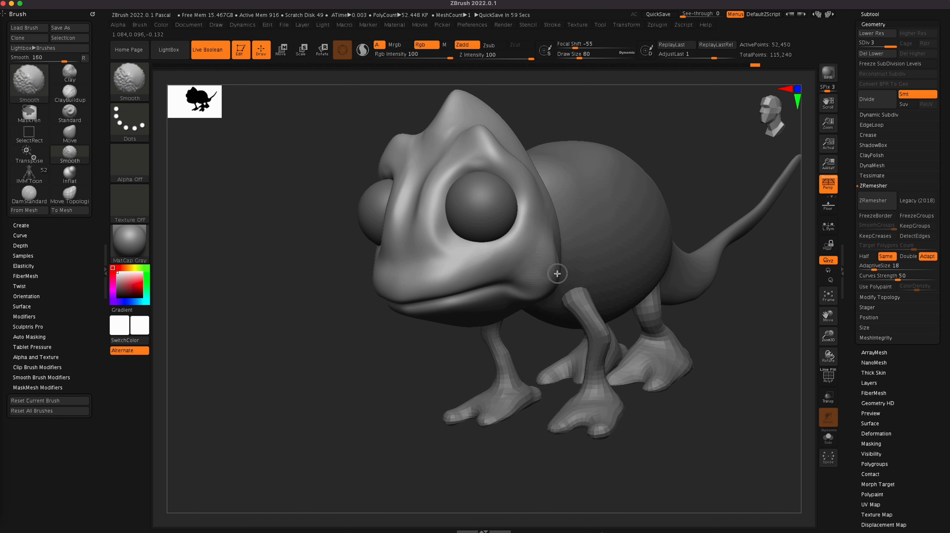
Build up the area behind the eye sockets and brows with ClayBuildup and smooth it
key("b")
key("c")
key("b")
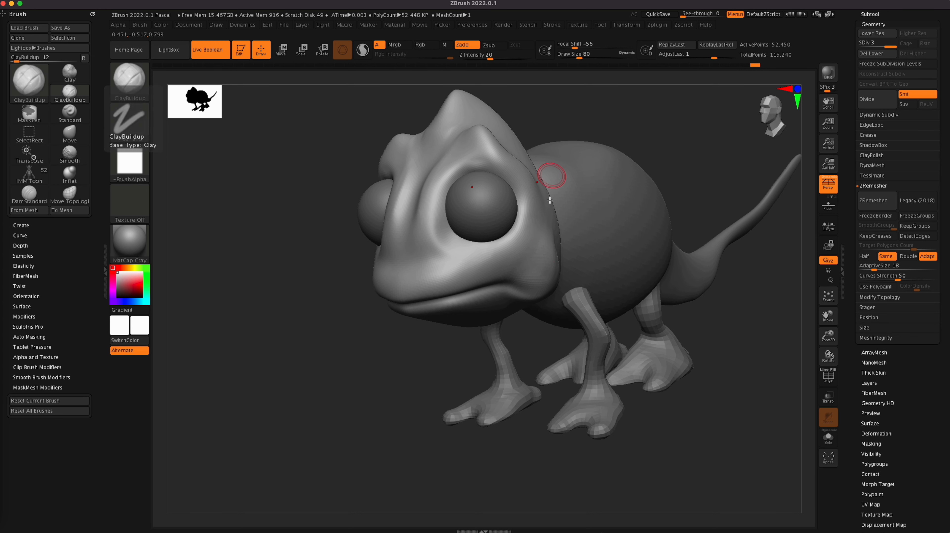
mouse_move(409, 386)
left_mouse_down("shift")
mouse_move(425, 388)
mouse_move(515, 165)
mouse_move(488, 196)
mouse_move(511, 161)
mouse_move(530, 166)
mouse_move(521, 161)
mouse_move(487, 212)
mouse_move(533, 174)
left_mouse_up("shift")
left_click_drag(666, 360, 560, 354)
mouse_move(524, 169)
left_mouse_down()
mouse_move(553, 194)
mouse_move(519, 160)
left_mouse_up()
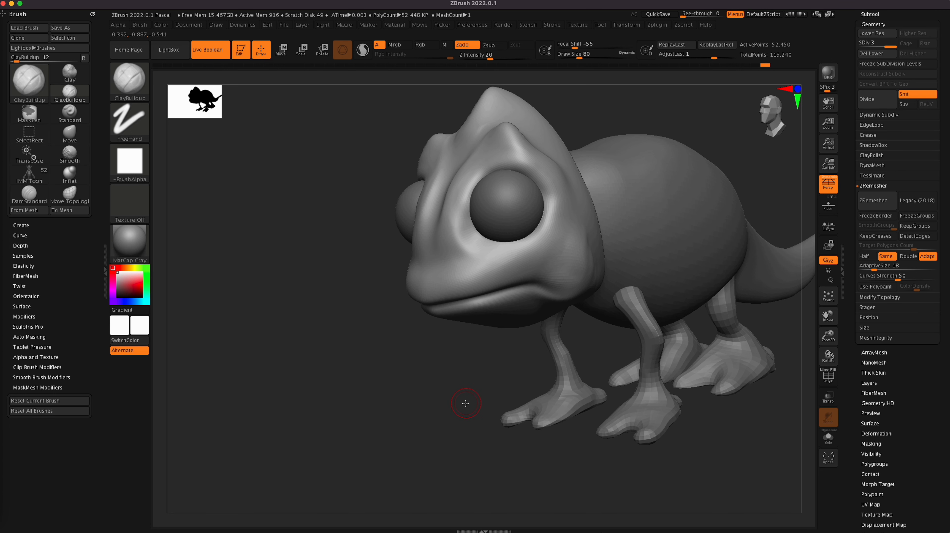
left_click_drag(473, 399, 493, 395)
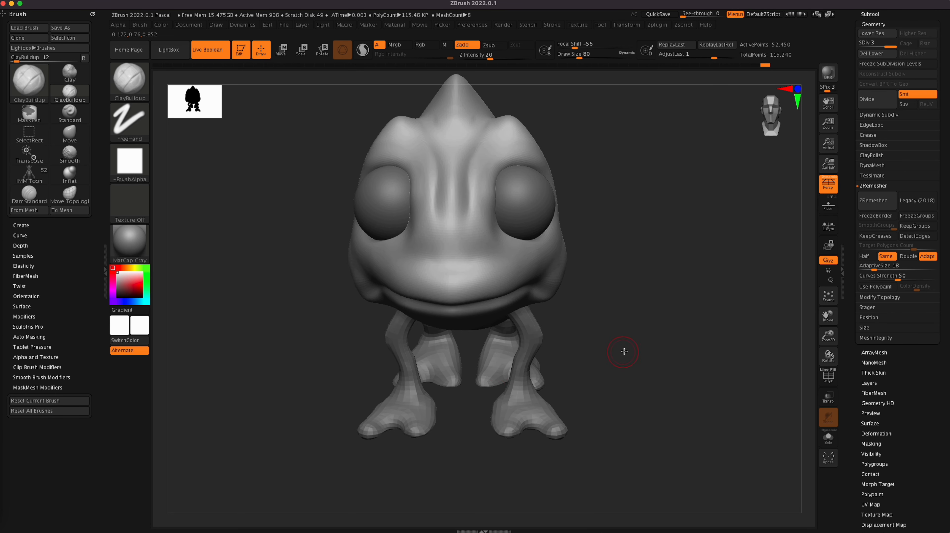
Smooth the sides of the cheeks and the rear edge of the jaw with the Smooth brush at size 80
left_click_drag(622, 352, 628, 382, "alt")
mouse_move(677, 347)
left_mouse_down()
mouse_move(671, 353)
mouse_move(667, 332)
left_mouse_up()
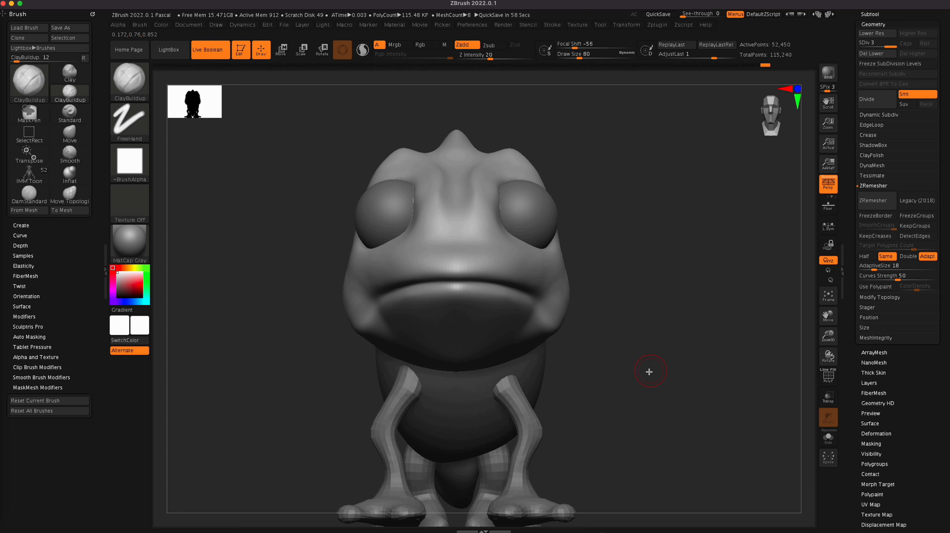
key("shift")
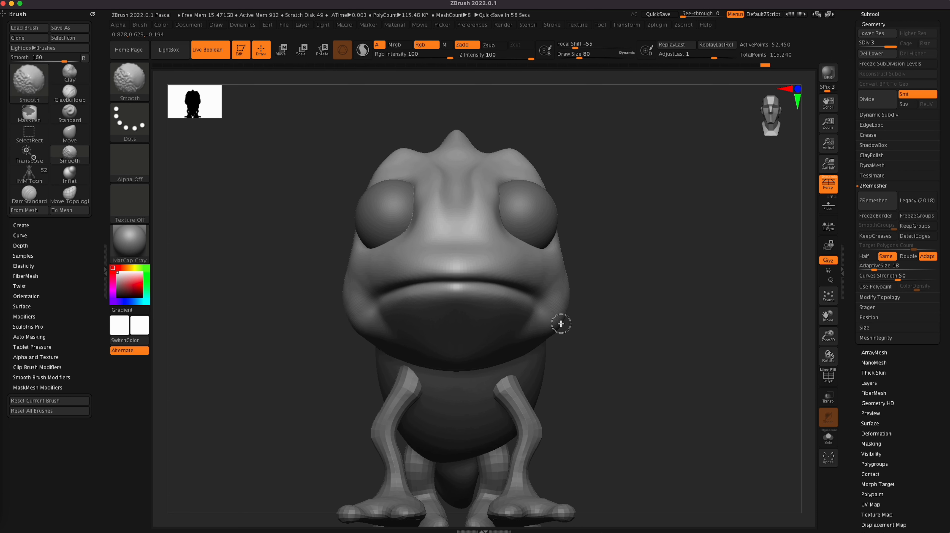
left_click_drag(631, 364, 631, 387)
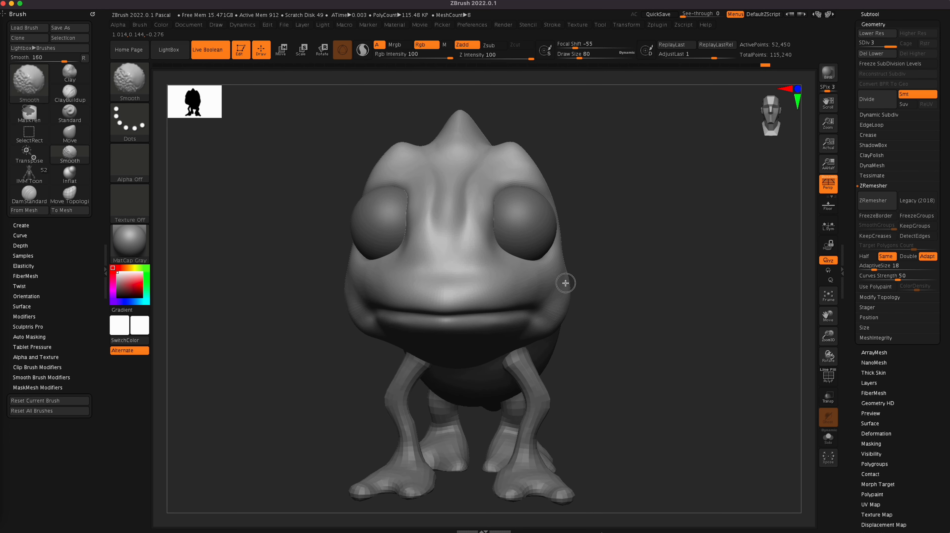
left_click_drag(669, 375, 648, 376)
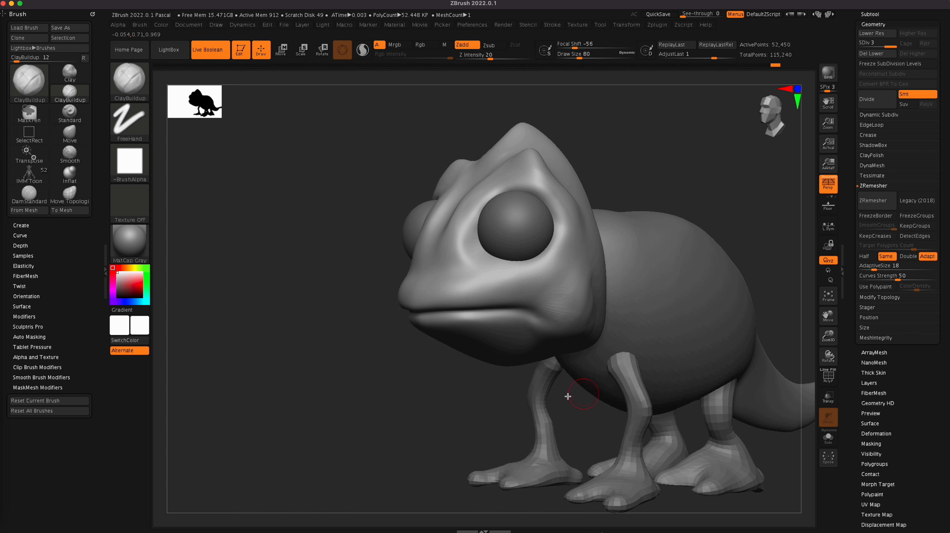
left_click_drag(568, 396, 442, 418)
left_click_drag(604, 338, 610, 268, "shift")
left_click_drag(487, 406, 395, 421)
Show the polyframe, set the head to subdivision level 1 and delete its higher subdivision levels
right_click_drag(692, 374, 648, 358, "ctrl")
key("shift+f")
left_click_drag(721, 451, 668, 415)
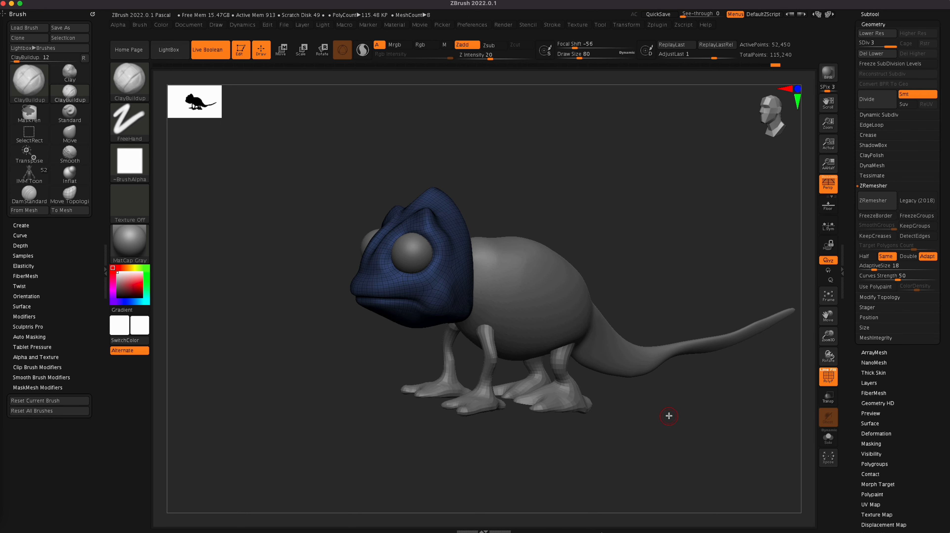
left_click_drag(890, 43, 861, 45)
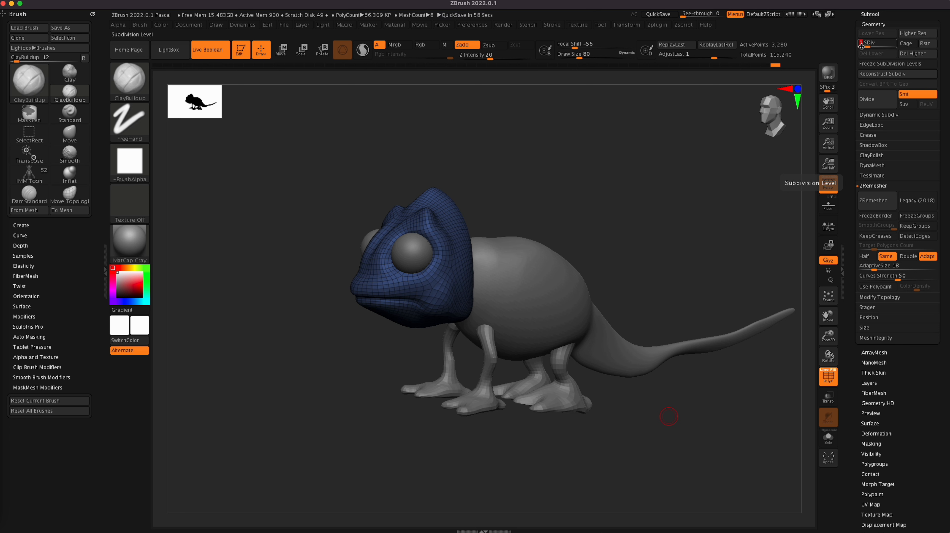
left_click(918, 55)
mouse_move(643, 437)
left_mouse_down()
mouse_move(685, 439)
mouse_move(671, 441)
mouse_move(664, 456)
mouse_move(633, 446)
left_mouse_up()
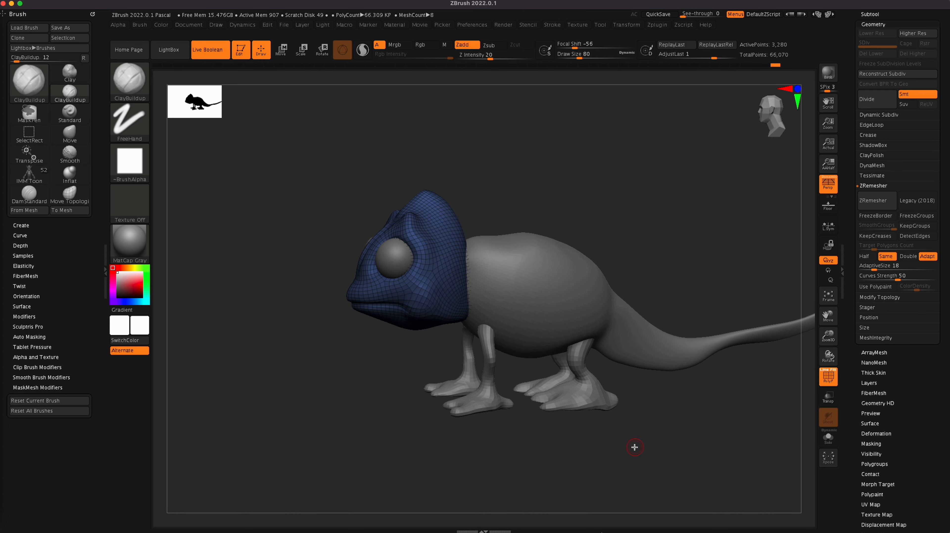
Set the body1 subtool to subdivision level 1, delete its higher levels and hide the polyframe
left_click(871, 14)
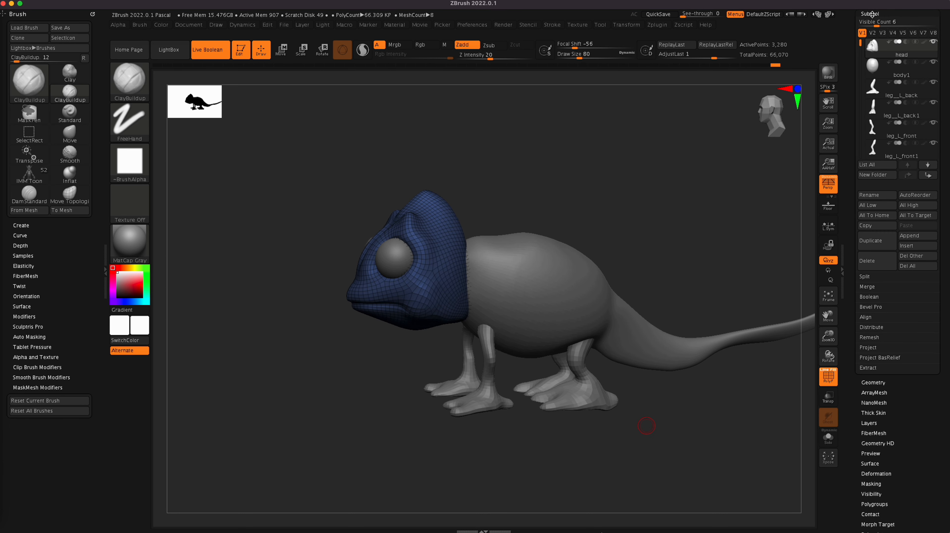
left_click(880, 72)
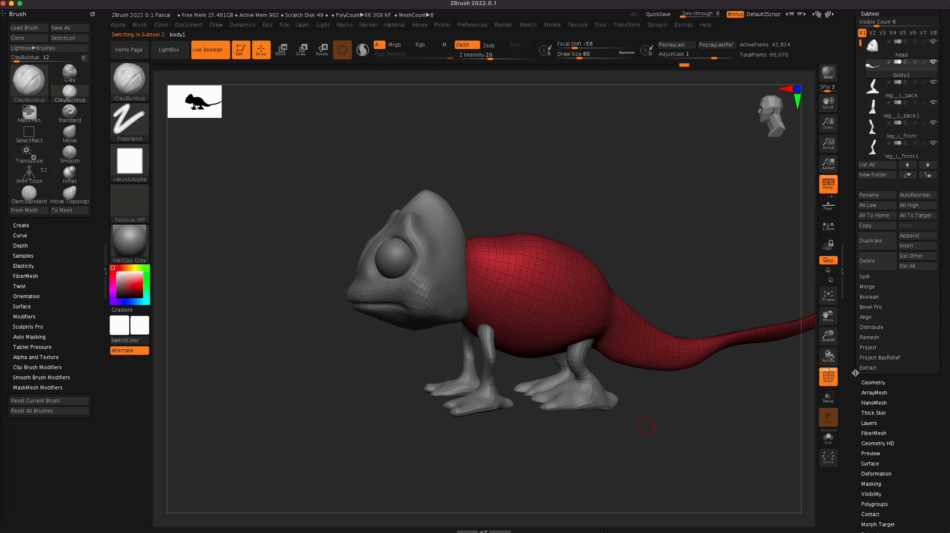
left_click_drag(870, 383, 870, 381)
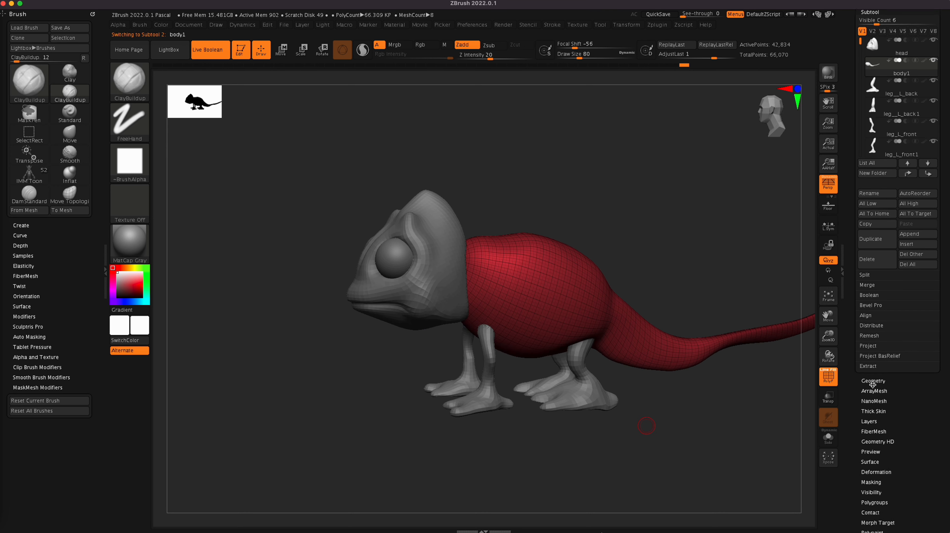
left_click(872, 381)
left_click_drag(887, 46, 858, 45)
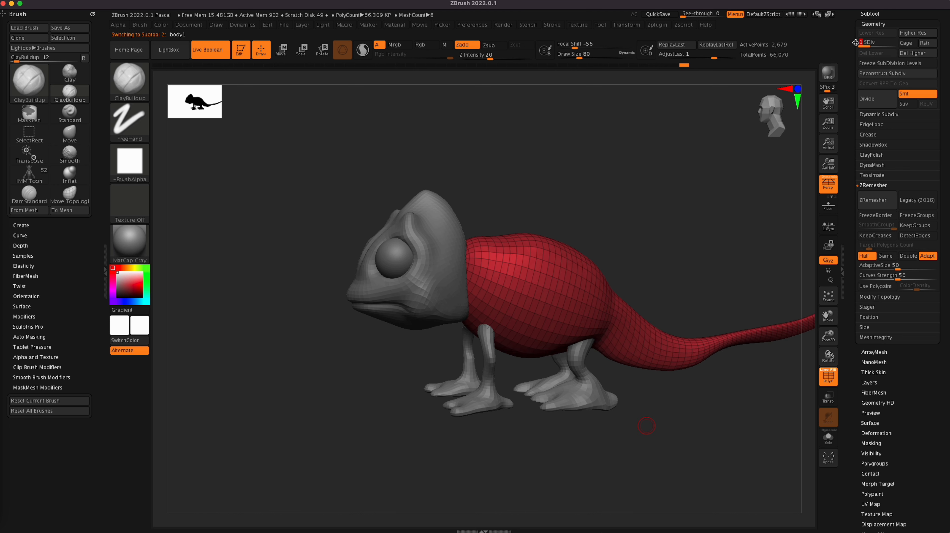
left_click(914, 54)
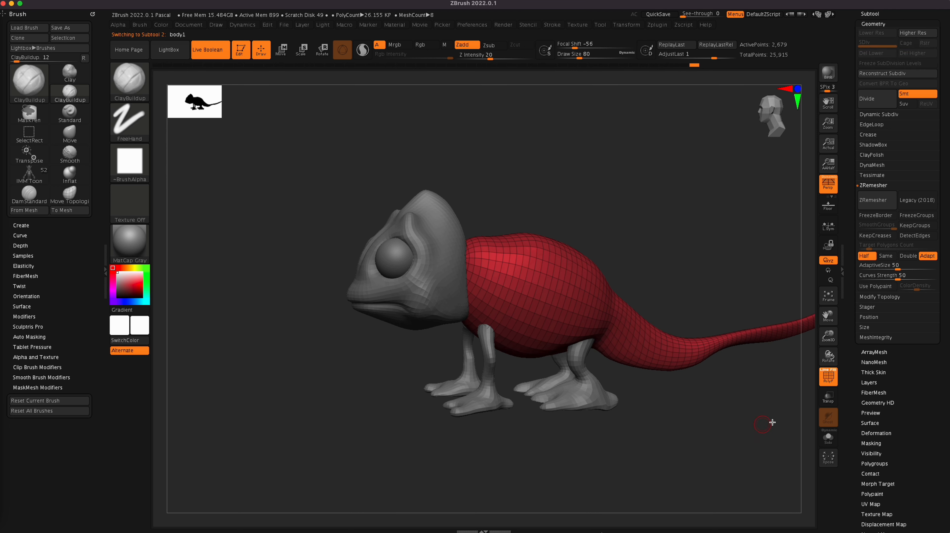
key("shift+f")
left_click_drag(680, 457, 649, 453)
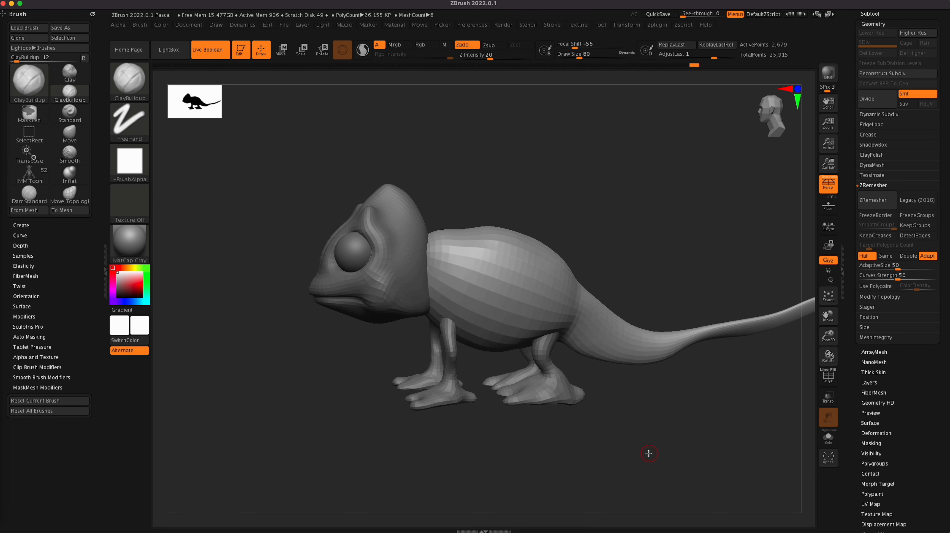
Hide the eye_L and eye_L1 subtools
left_click(871, 14)
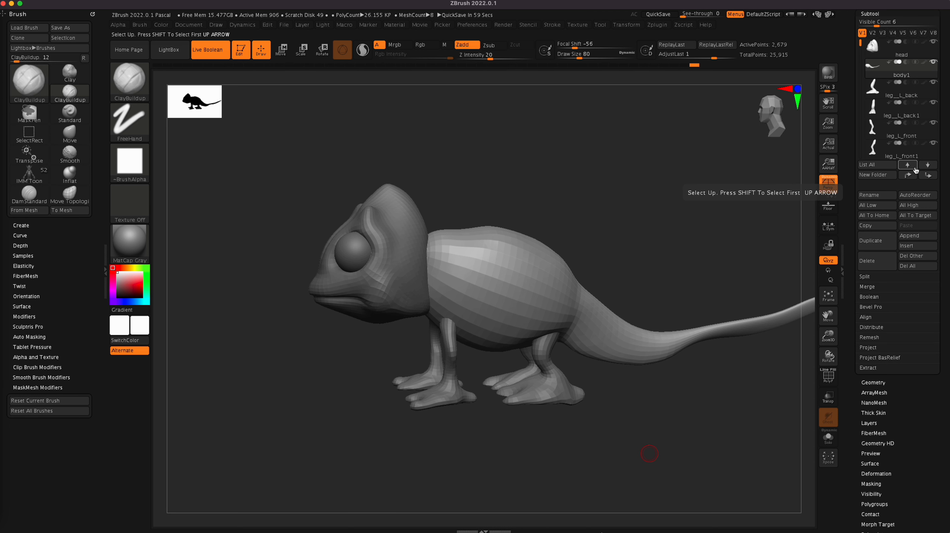
scroll(864, 49, "down", 2)
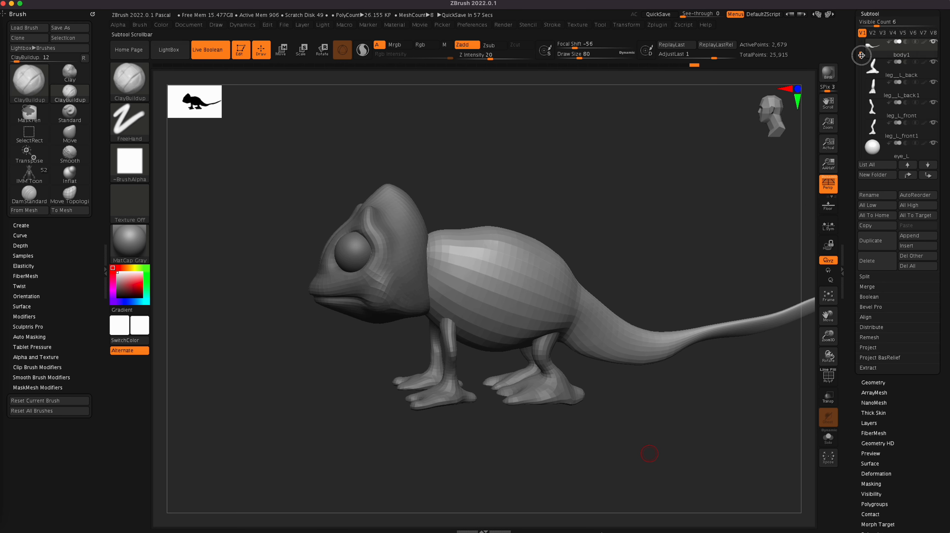
left_click(934, 122)
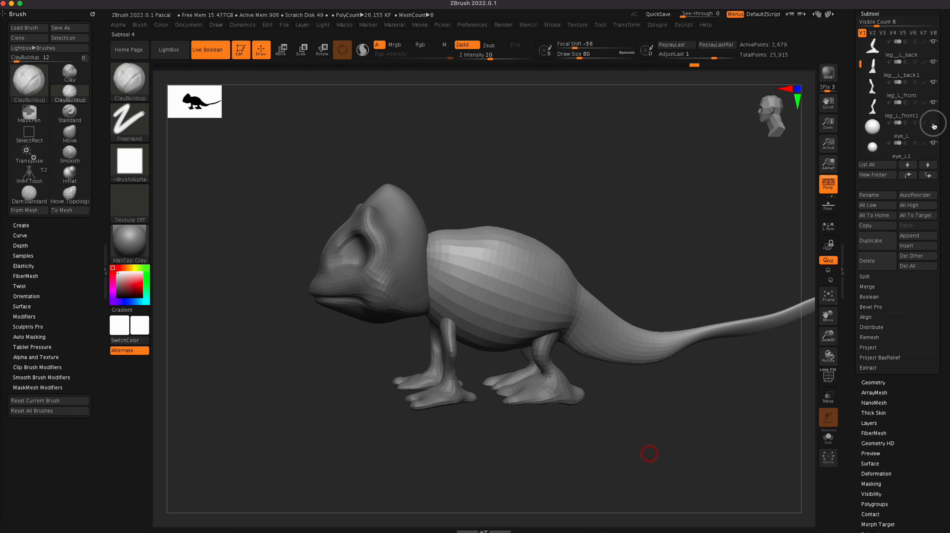
left_click(935, 143)
scroll(937, 93, "up", 2)
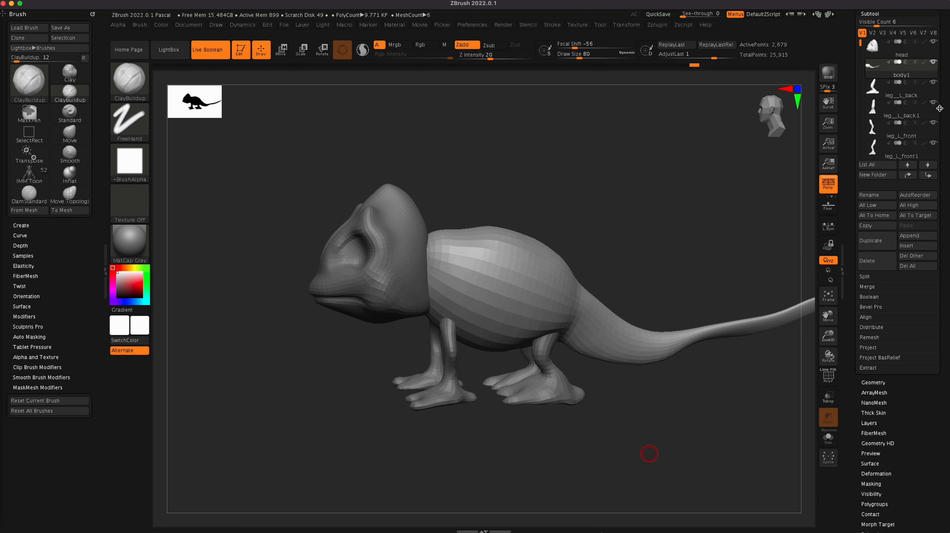
Make a Boolean mesh from the visible head, body and leg subtools and append the resulting UMesh_head as a subtool
left_click(868, 297)
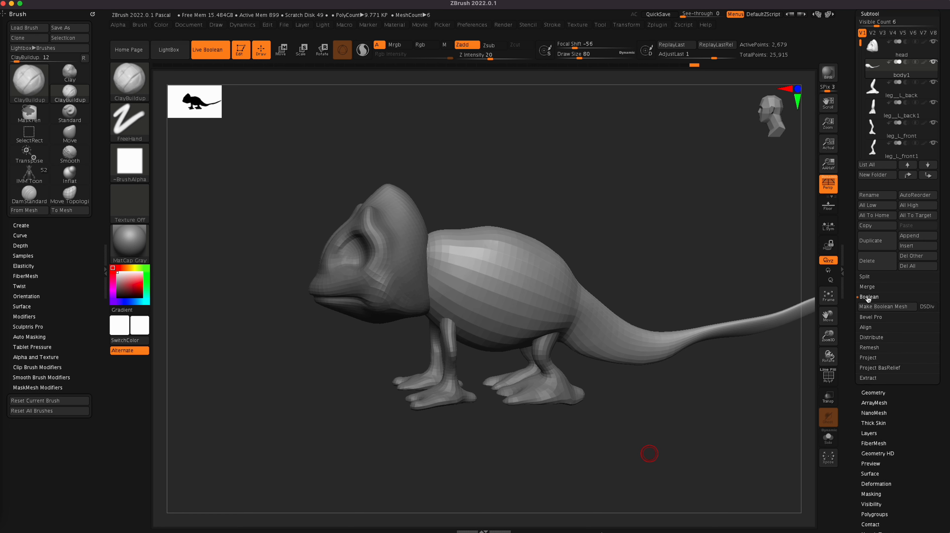
left_click(892, 307)
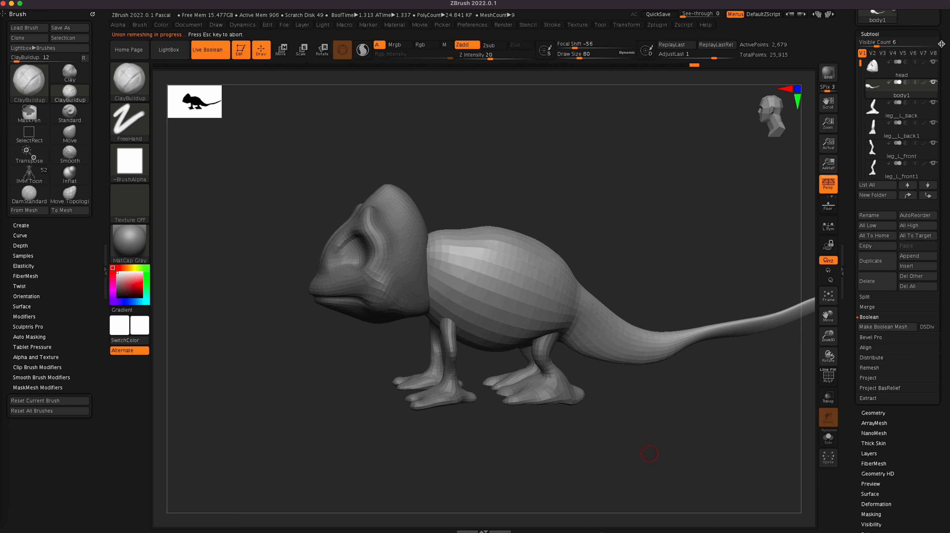
scroll(937, 88, "up", 5)
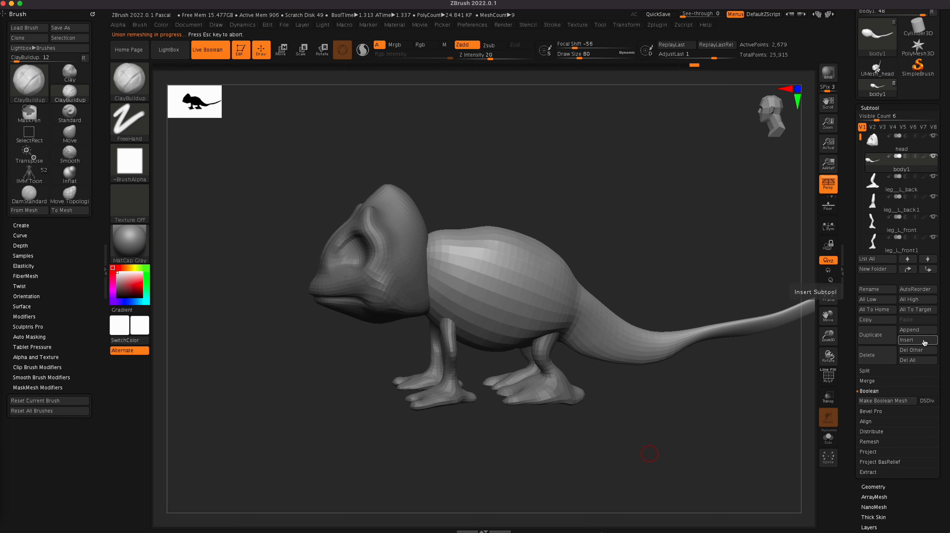
left_click(918, 330)
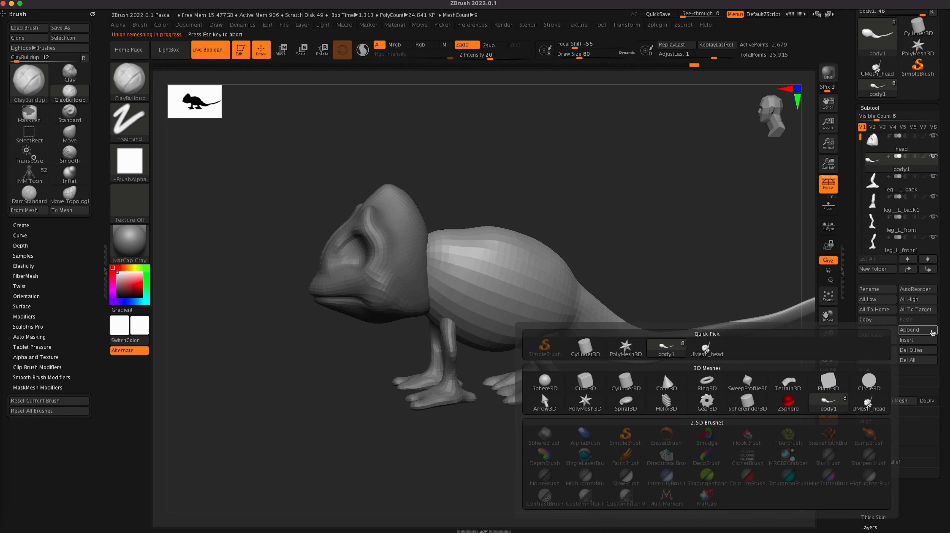
left_click(868, 403)
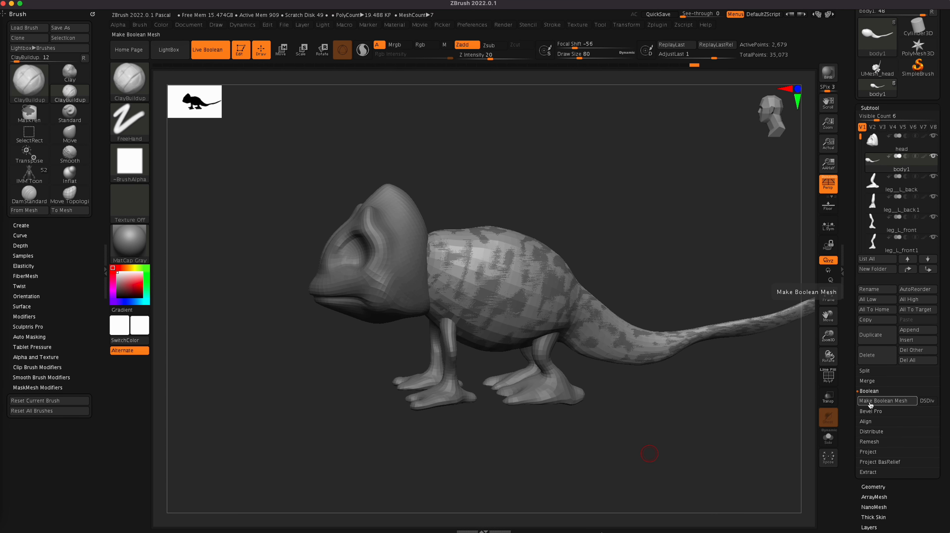
Create a subtool folder named masters for the body1 subtool
left_click_drag(860, 137, 859, 182)
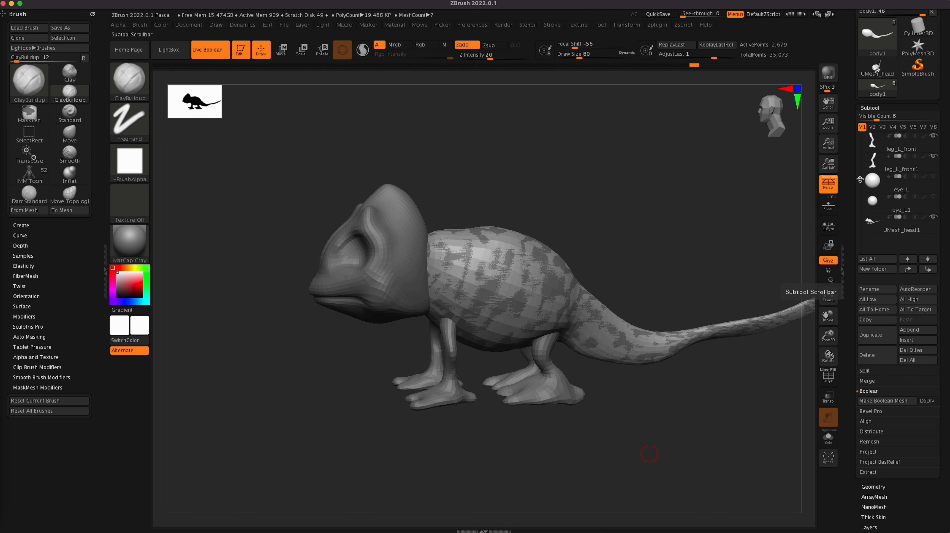
left_click(877, 269)
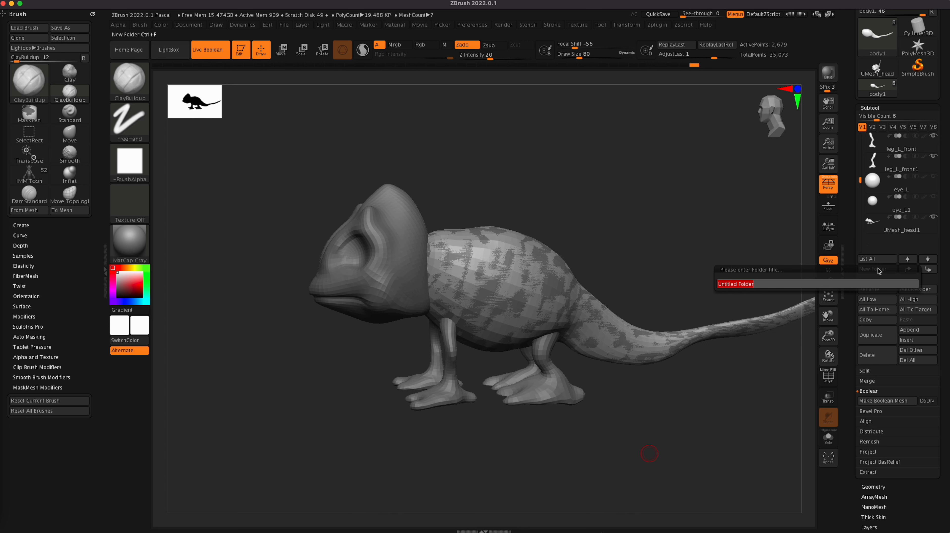
type("masters")
key("Return")
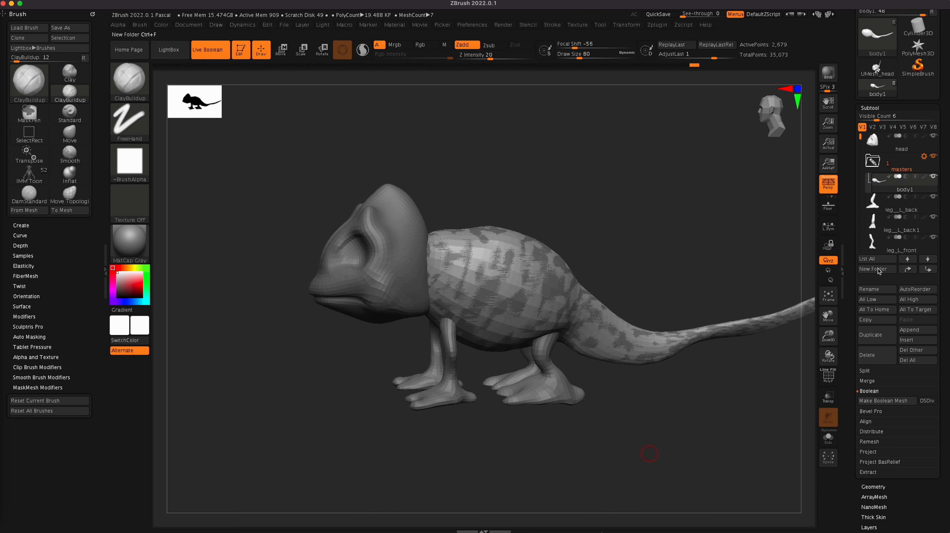
Move the head and the four leg subtools into the masters folder, then collapse and hide the folder
mouse_move(887, 207)
left_click_drag(887, 207, 890, 163)
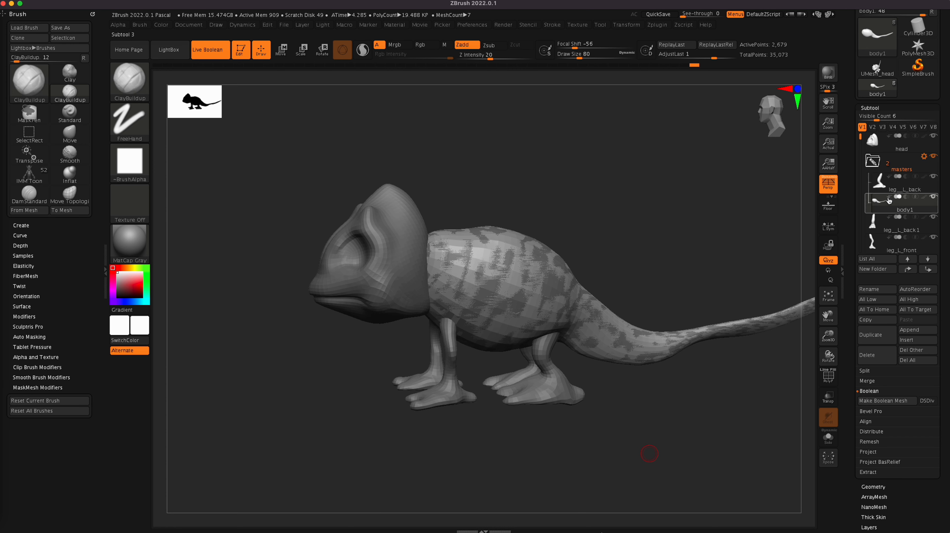
left_click_drag(884, 230, 888, 169)
mouse_move(890, 254)
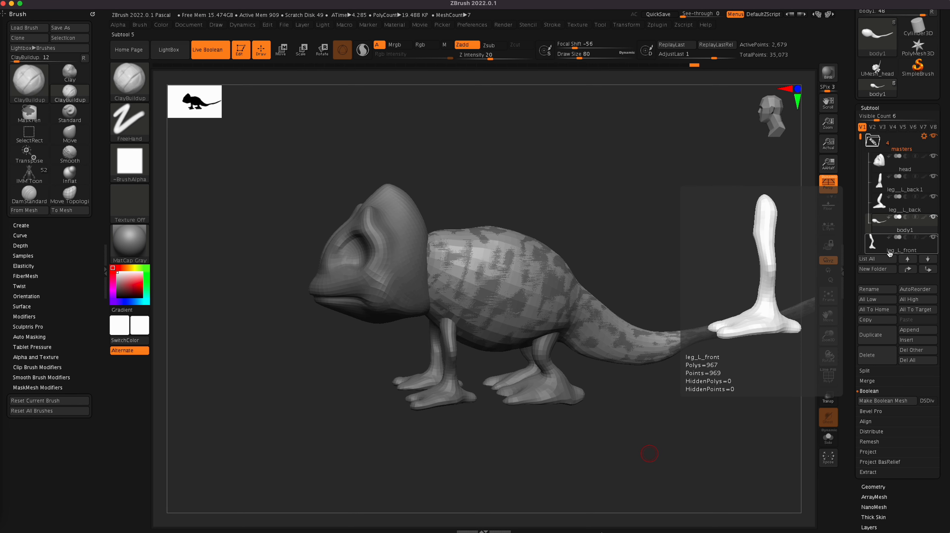
left_click_drag(881, 247, 886, 164)
left_click(873, 142)
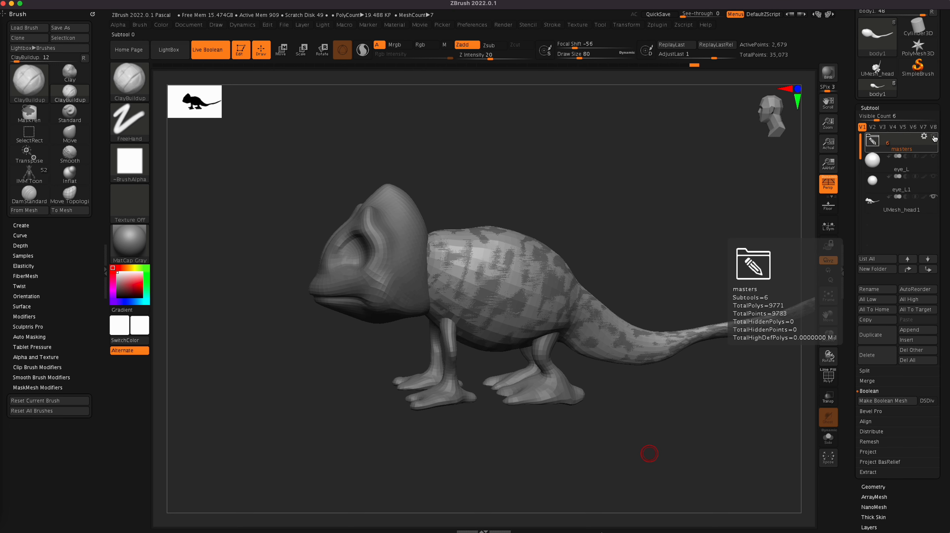
Select the merged UMesh_head1 subtool and rename it Pascal_Body
left_click(923, 204)
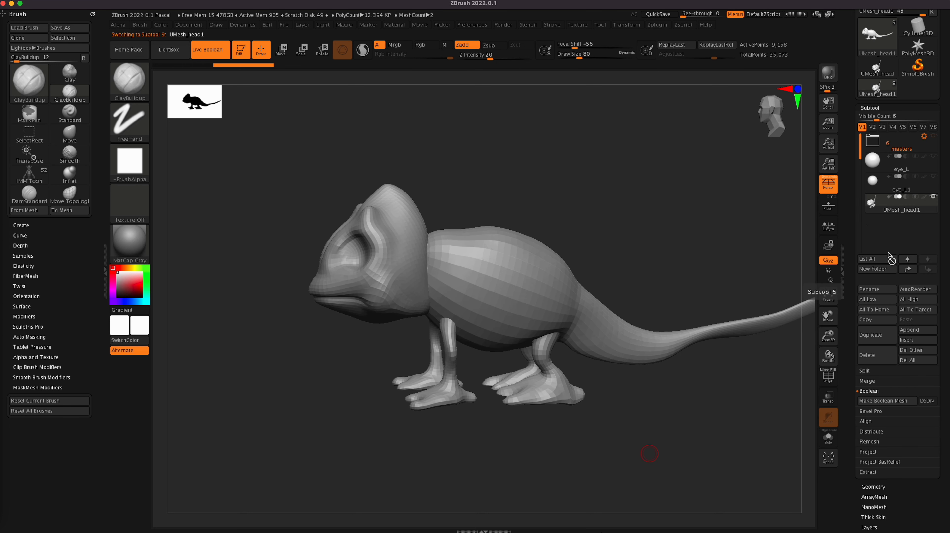
left_click(877, 290)
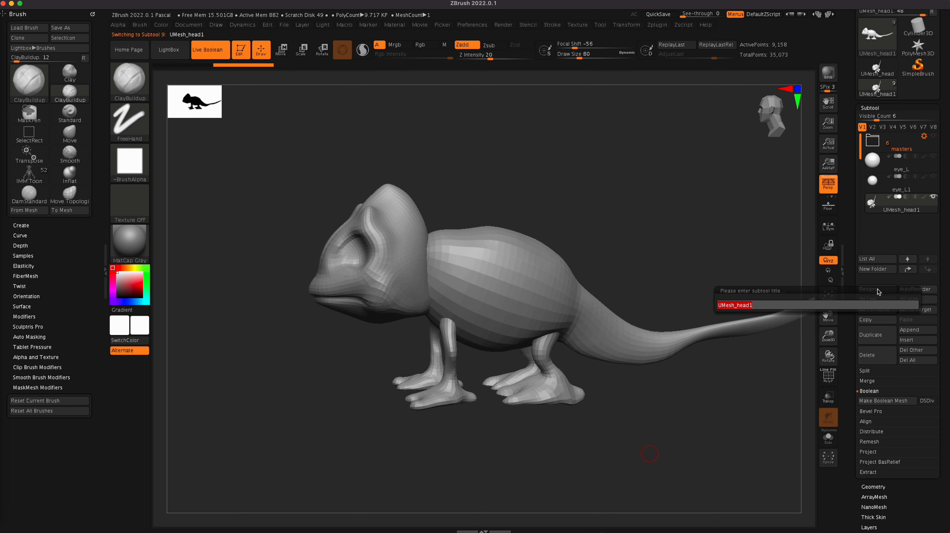
type("Pascal")
key("shift")
type("_")
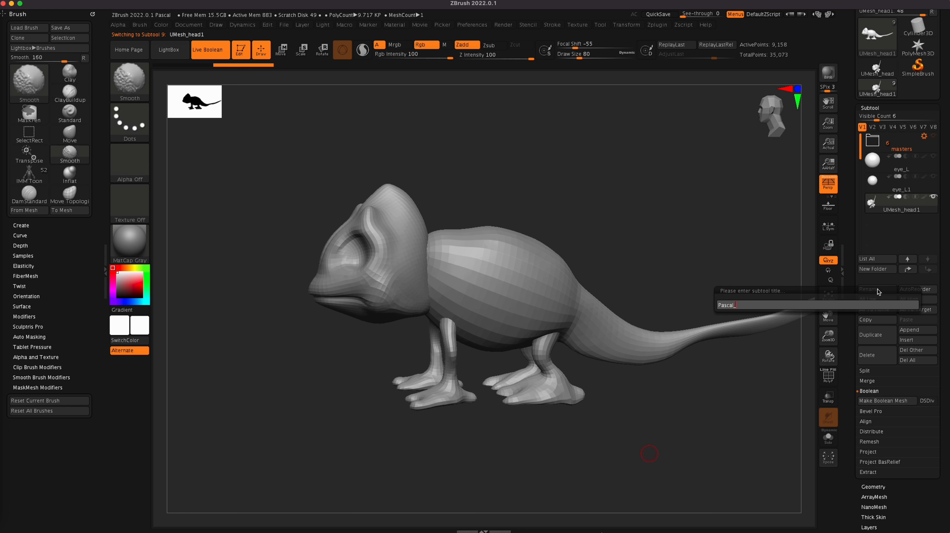
type("Body")
key("Return")
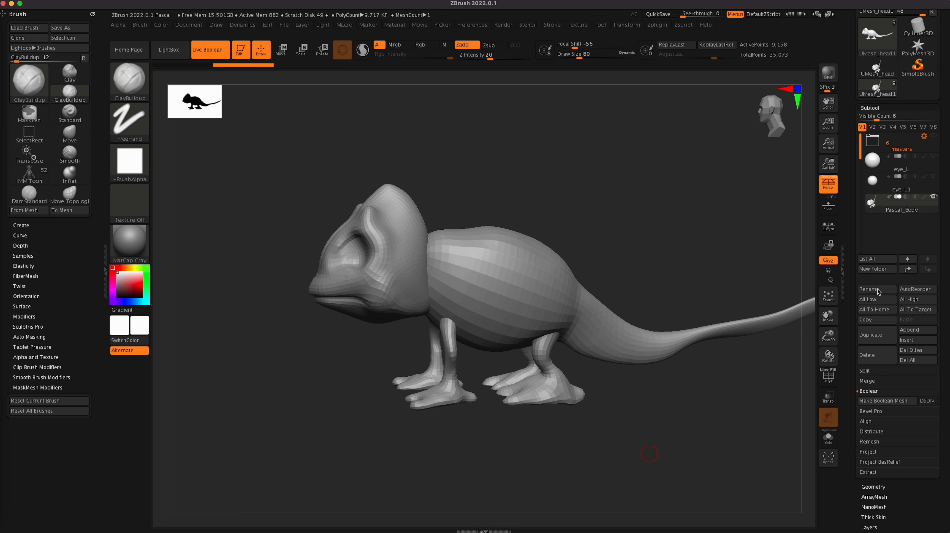
Save the project as Pascal.ZPR in the Zbrush_projects folder, replacing the existing file
key("super+s")
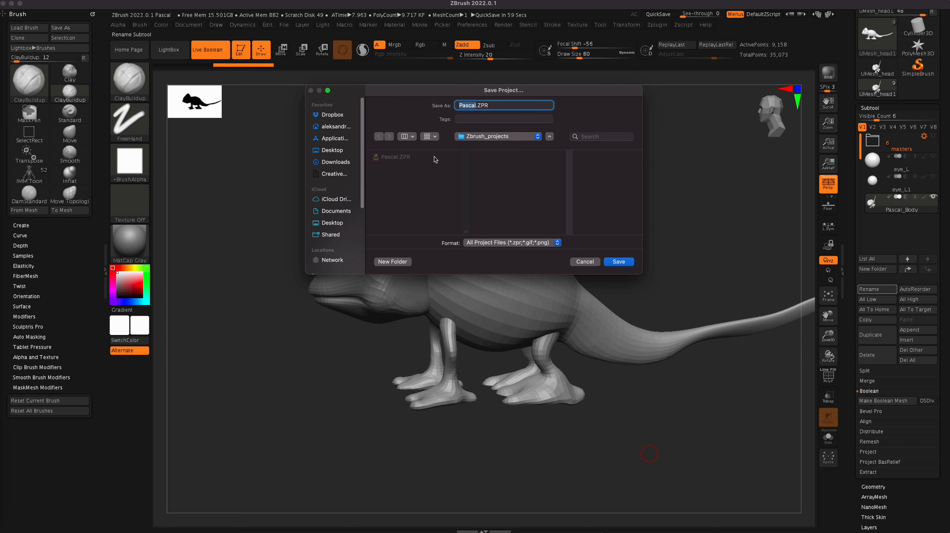
left_click(619, 262)
left_click(508, 221)
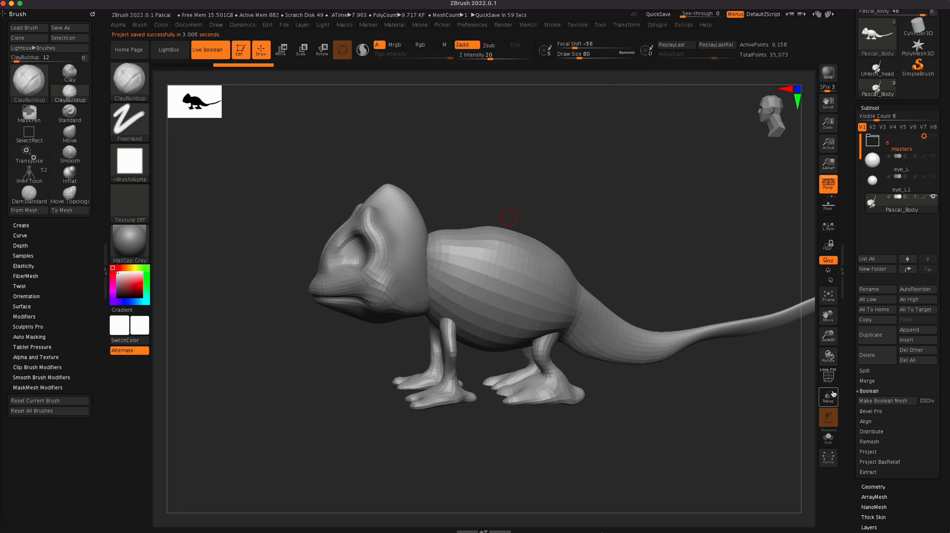
Show the polyframe and remesh Pascal_Body with ZRemesher using the Half polygon count option
left_click(828, 376)
scroll(942, 393, "down", 5)
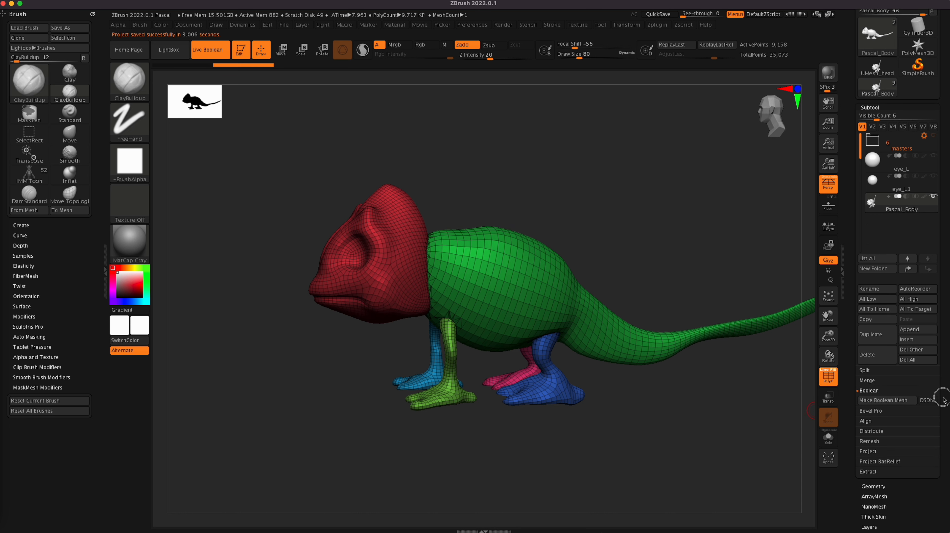
left_click(873, 301)
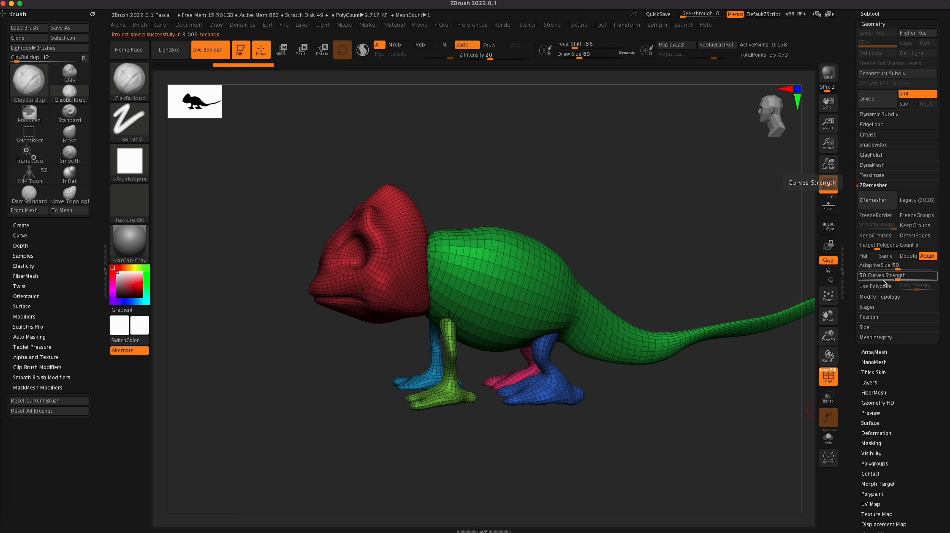
left_click(887, 257)
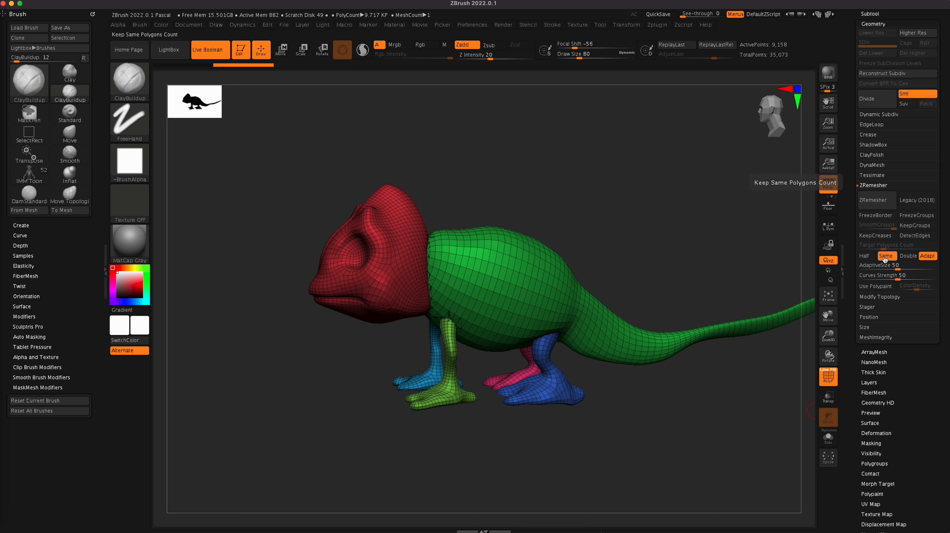
left_click(864, 256)
left_click(883, 200)
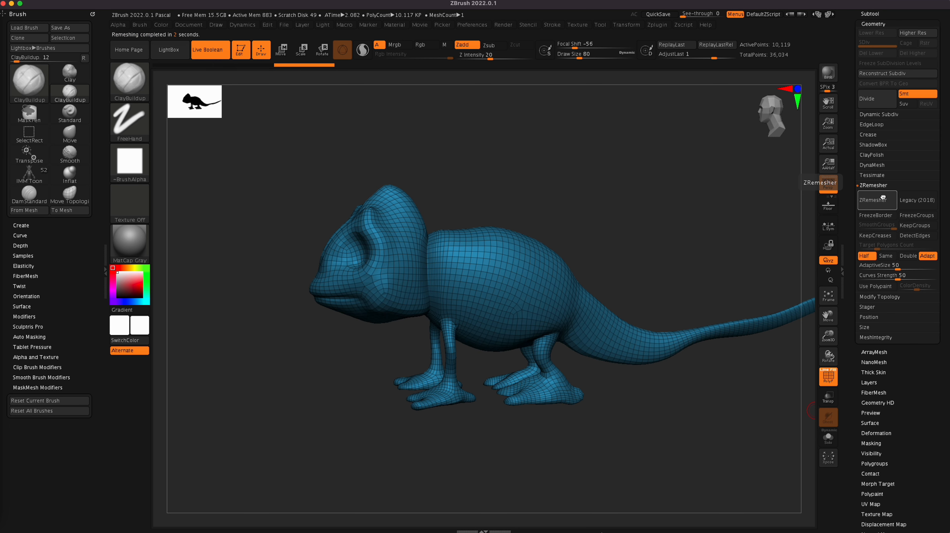
Examine the remeshed Pascal_Body from the sides and the front, with the polyframe off and on
left_click_drag(630, 442, 597, 462)
mouse_move(675, 437)
left_mouse_down()
mouse_move(678, 460)
mouse_move(668, 456)
mouse_move(688, 451)
left_mouse_up()
key("shift+f")
left_click_drag(623, 411, 665, 448)
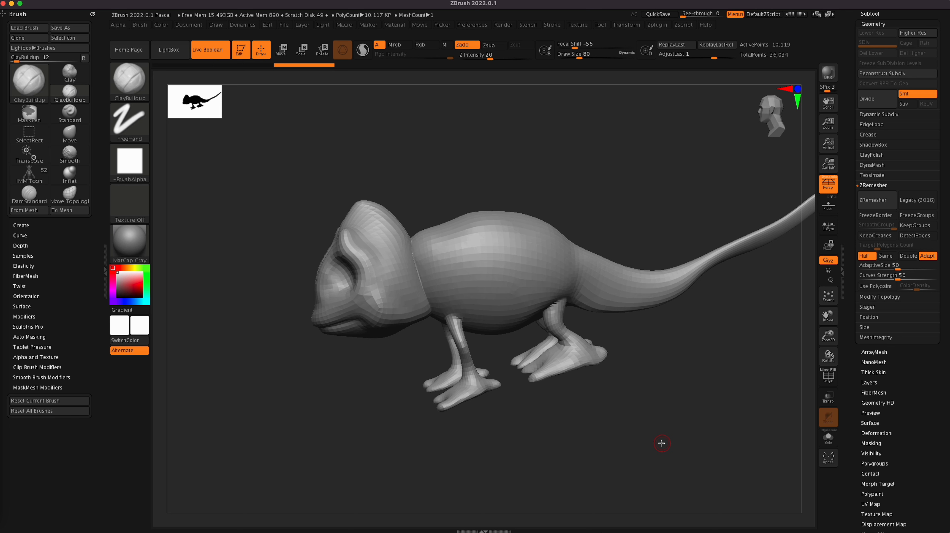
left_click(786, 87)
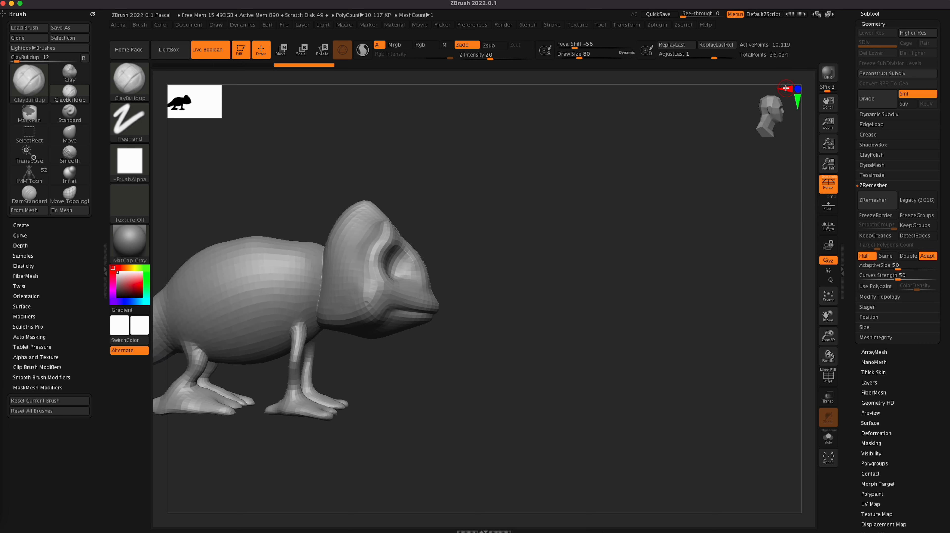
left_click_drag(648, 286, 782, 385)
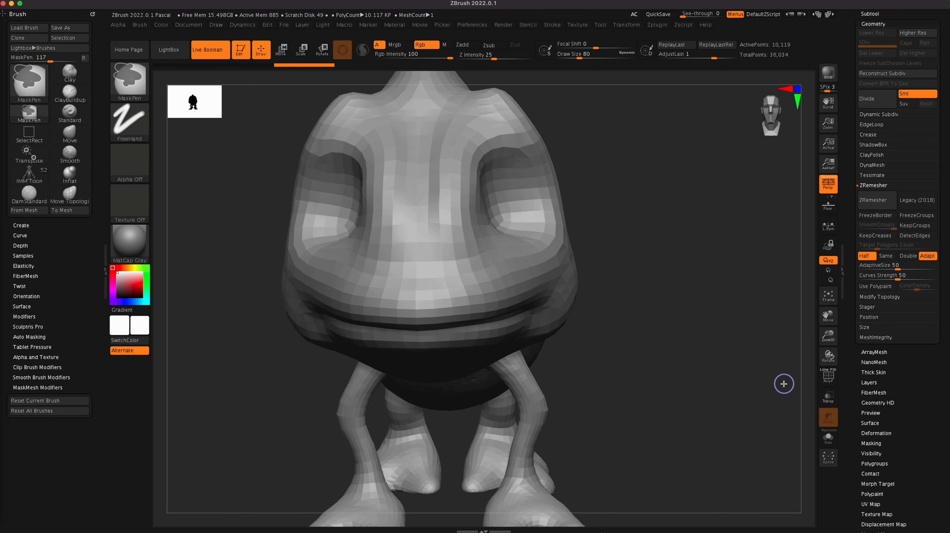
left_click_drag(701, 356, 718, 399, "alt")
key("shift+f")
left_click_drag(728, 446, 744, 434)
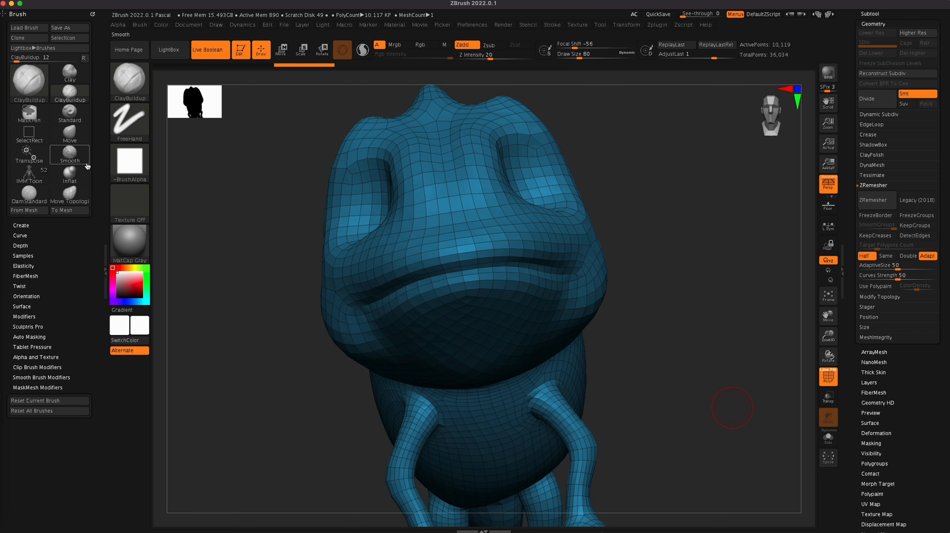
left_click_drag(725, 356, 739, 372)
right_click_drag(740, 372, 721, 353, "ctrl")
left_click_drag(706, 389, 688, 347, "alt")
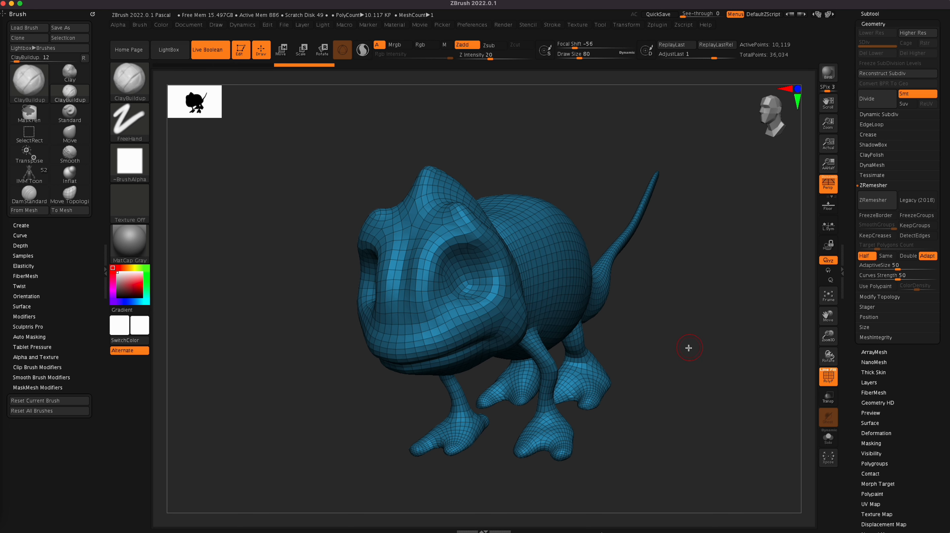